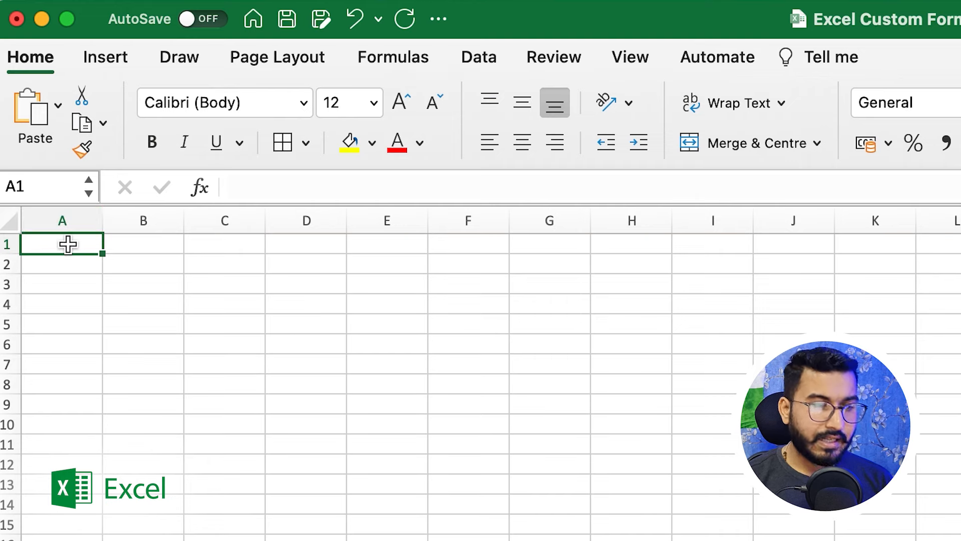
Practise selecting cells A1 and A3, the whole of column A and row 1.
{"action": "left_click", "coordinate": [29, 184]}
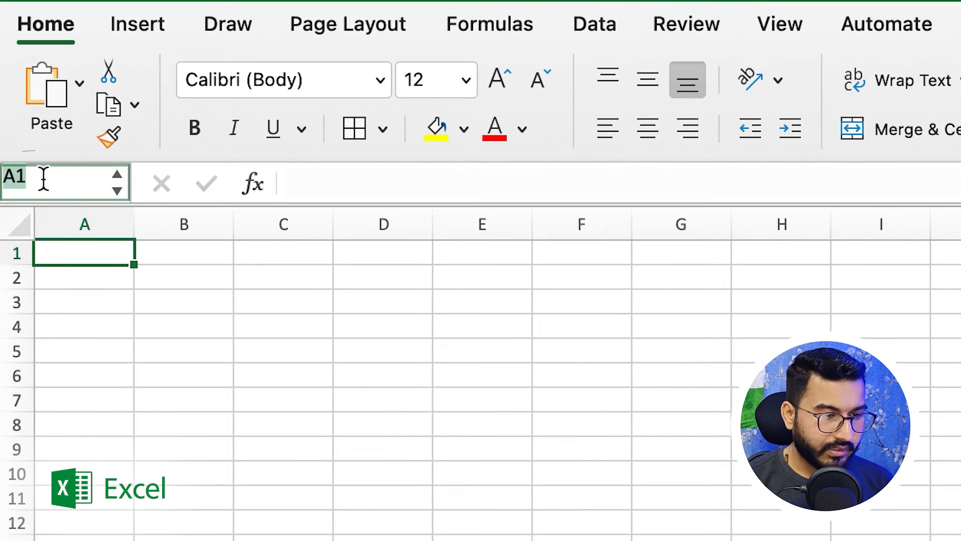
{"action": "left_click", "coordinate": [91, 259]}
{"action": "left_click", "coordinate": [88, 296]}
{"action": "left_click", "coordinate": [93, 256]}
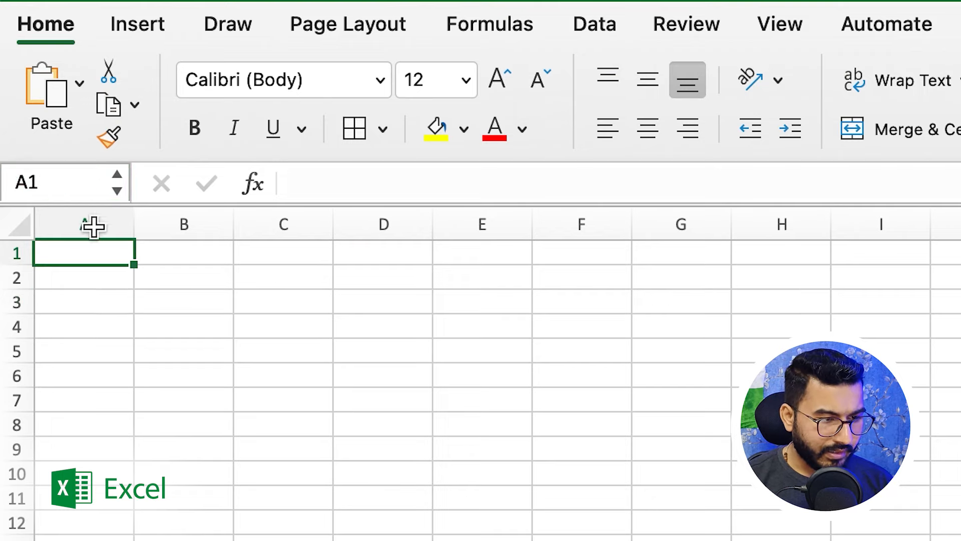
{"action": "left_click", "coordinate": [94, 214]}
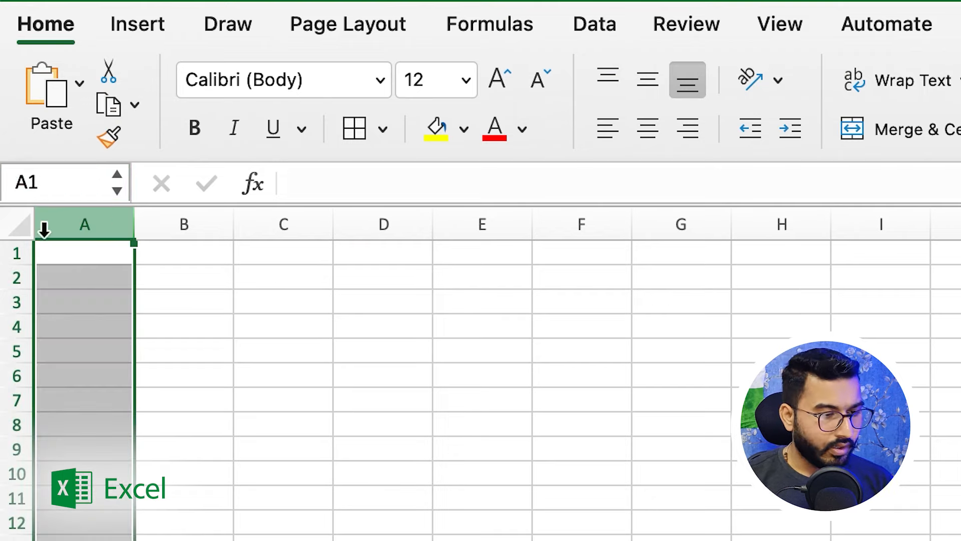
{"action": "left_click", "coordinate": [54, 255]}
{"action": "left_click", "coordinate": [16, 254]}
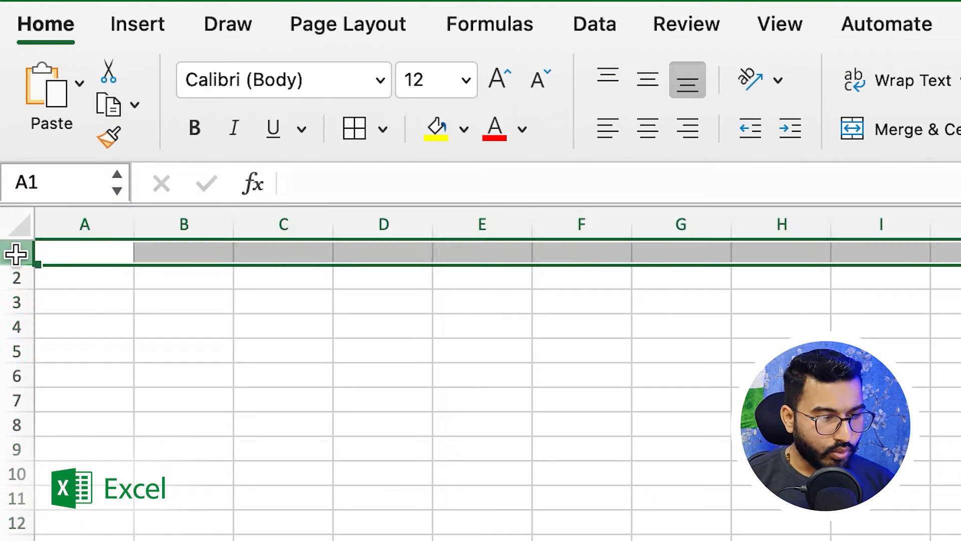
{"action": "left_click", "coordinate": [92, 301]}
{"action": "left_click", "coordinate": [90, 256]}
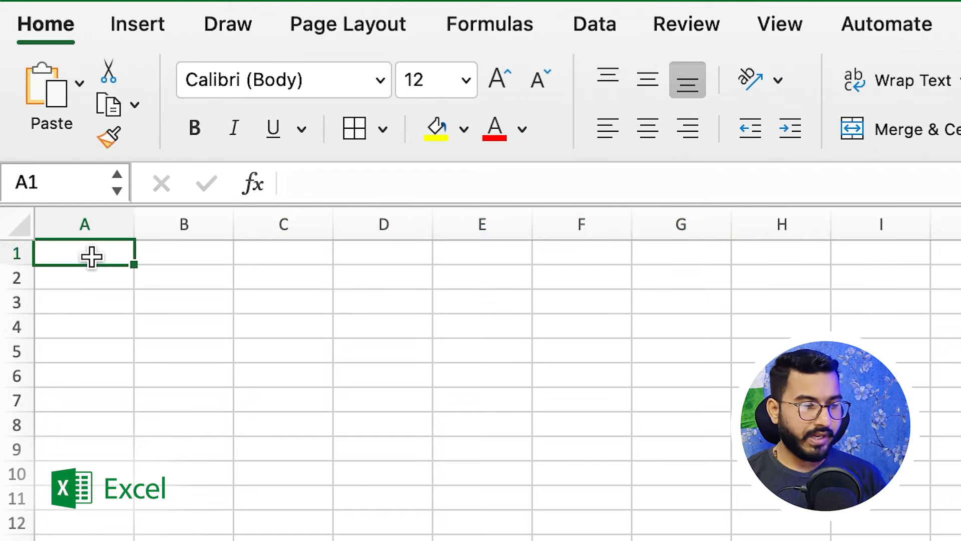
Select cells B1 and C1, columns K and L, row 1, then B4 and C2.
{"action": "left_click", "coordinate": [182, 256]}
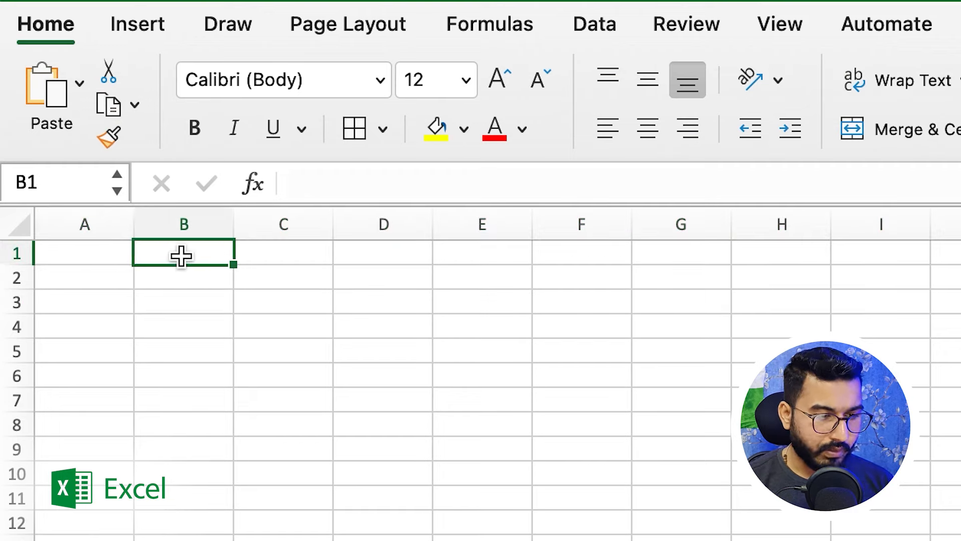
{"action": "left_click", "coordinate": [272, 257]}
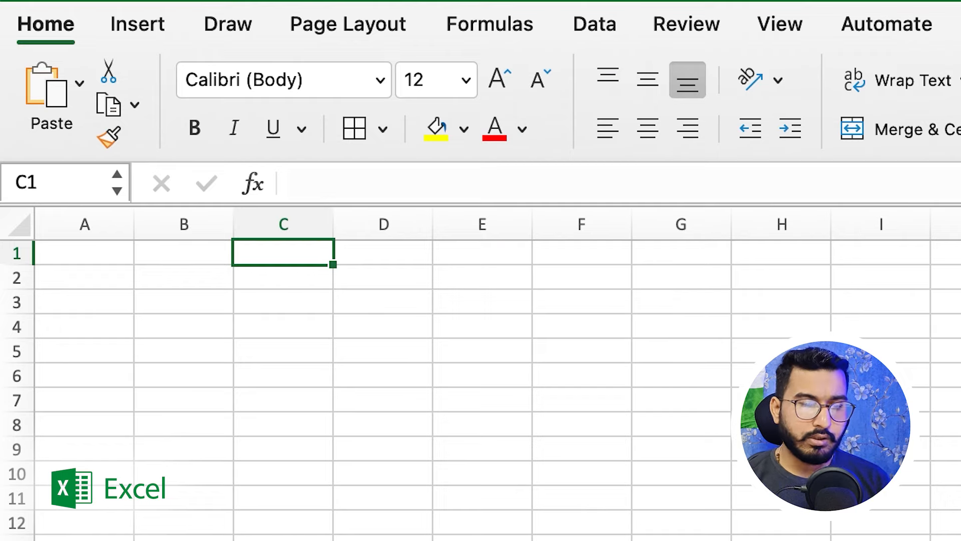
{"action": "left_click", "coordinate": [960, 224]}
{"action": "left_click", "coordinate": [960, 224]}
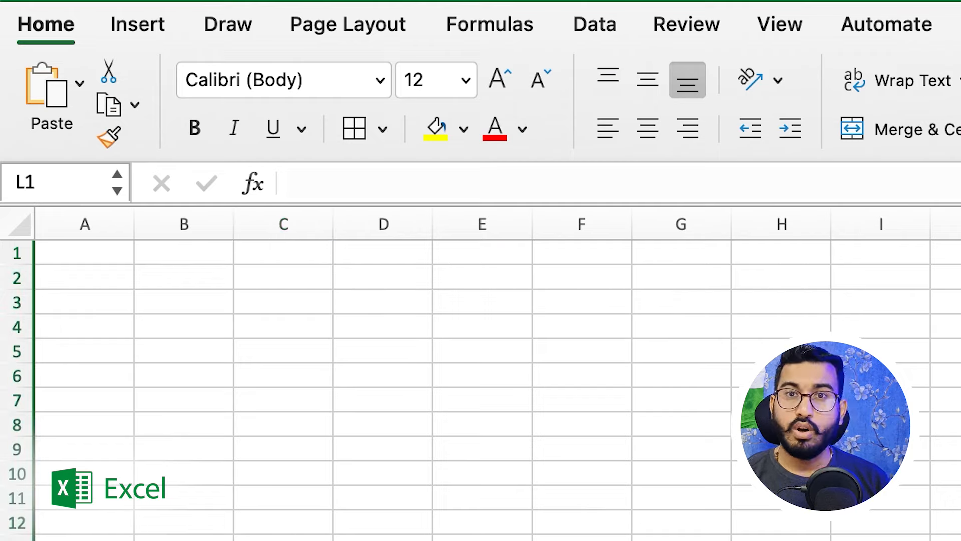
{"action": "left_click", "coordinate": [19, 244]}
{"action": "left_click", "coordinate": [200, 322]}
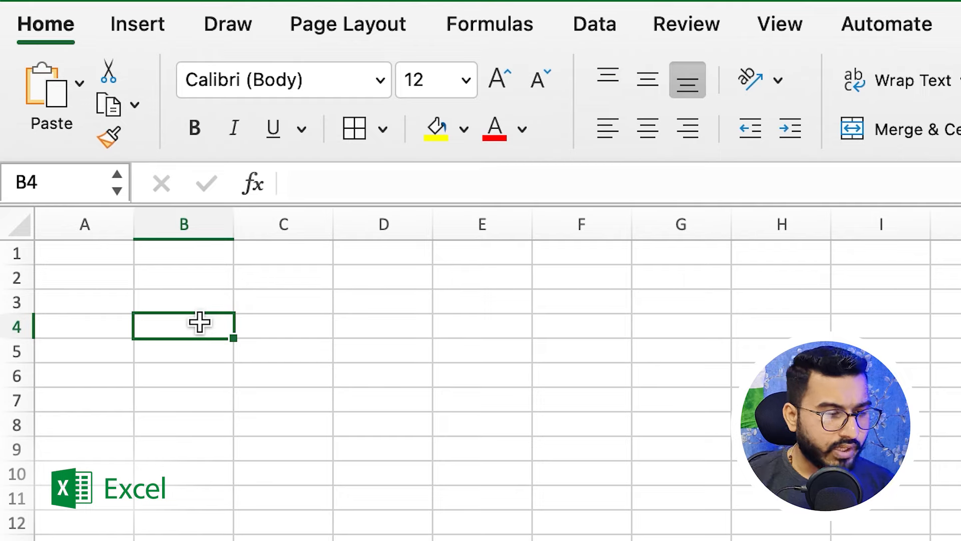
{"action": "left_click", "coordinate": [243, 278]}
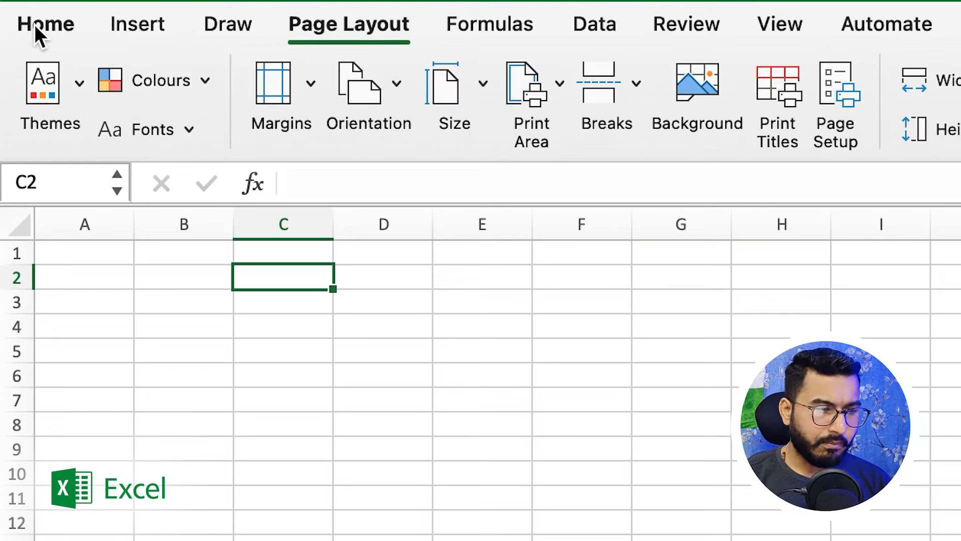
Add a new sheet after Basics, rename it sheet4, then delete it.
{"action": "left_click", "coordinate": [45, 25]}
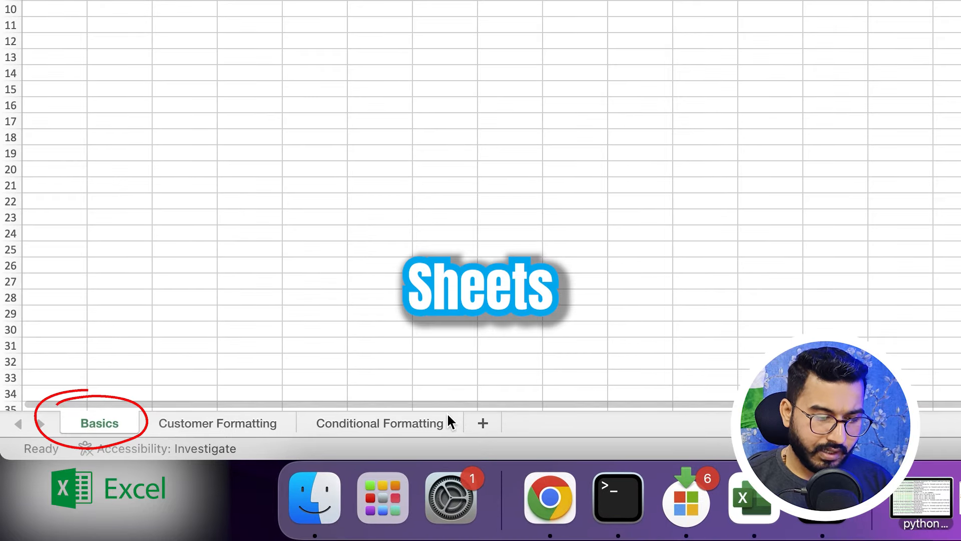
{"action": "left_click", "coordinate": [483, 424]}
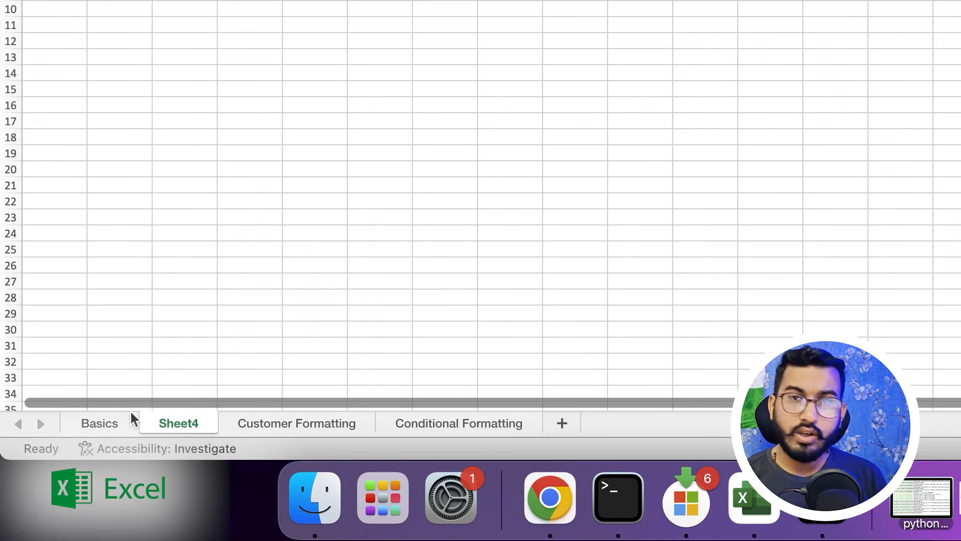
{"action": "double_click", "coordinate": [185, 423]}
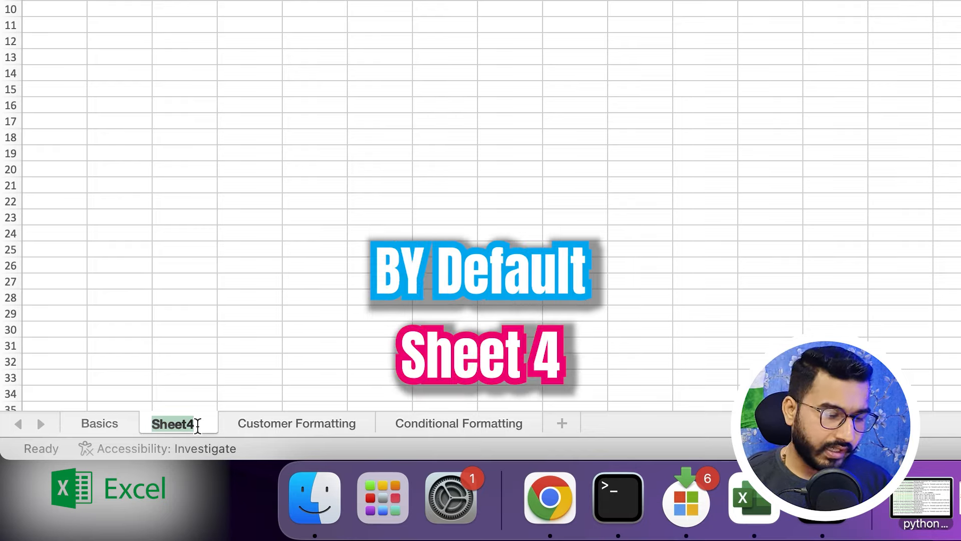
{"action": "key", "text": "BackSpace"}
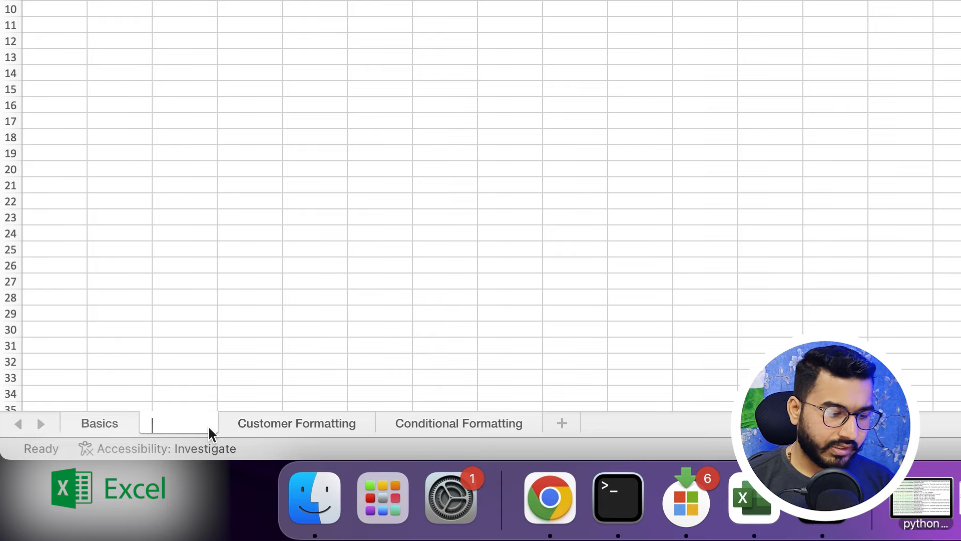
{"action": "left_click", "coordinate": [220, 354]}
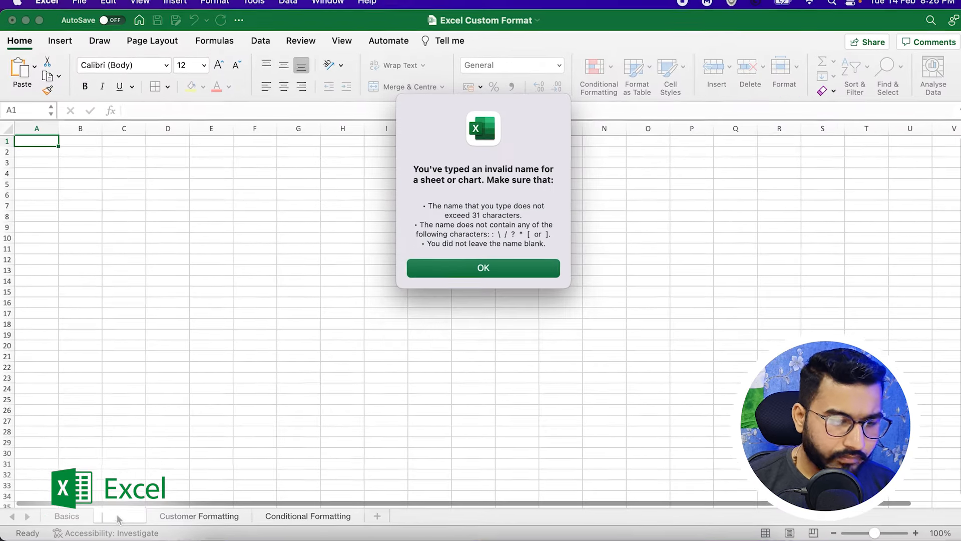
{"action": "left_click", "coordinate": [482, 269]}
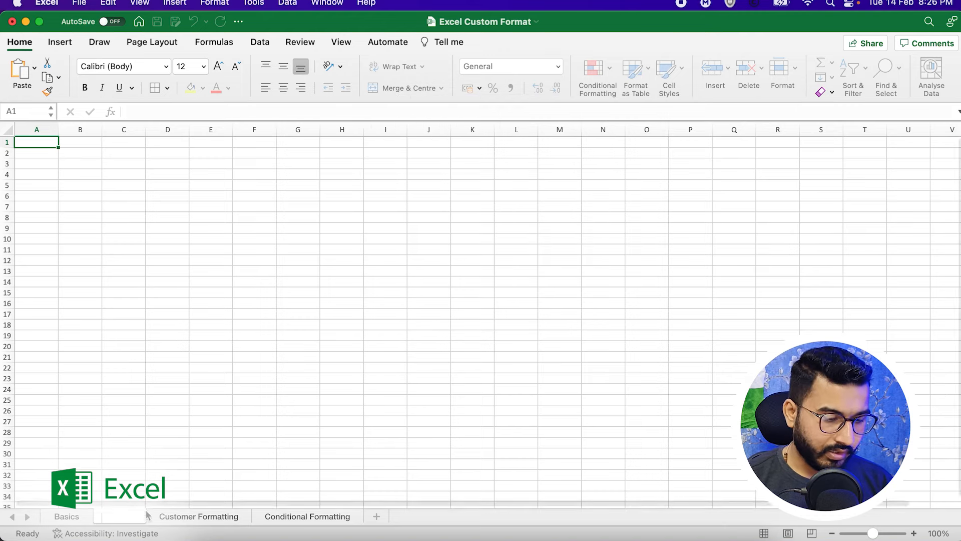
{"action": "type", "text": "sheet4"}
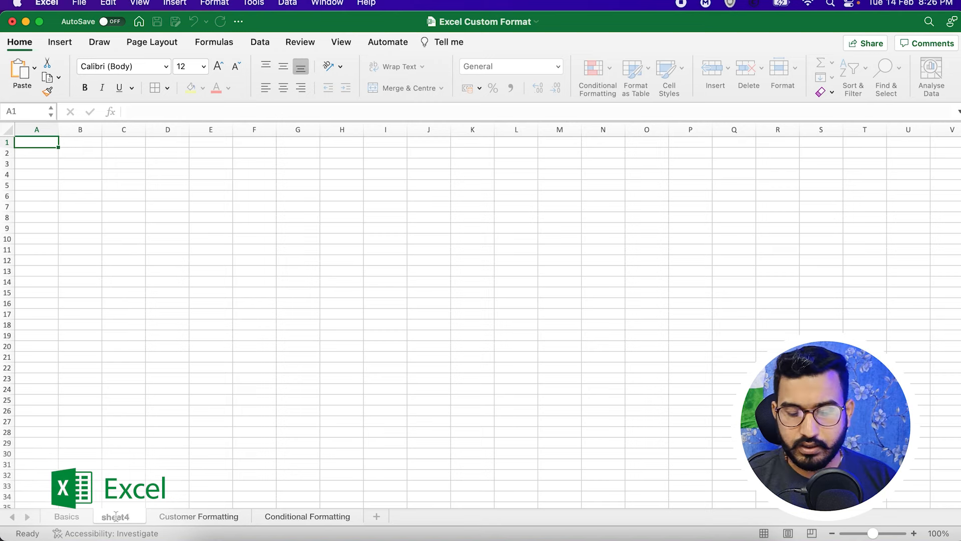
{"action": "key", "text": "Return"}
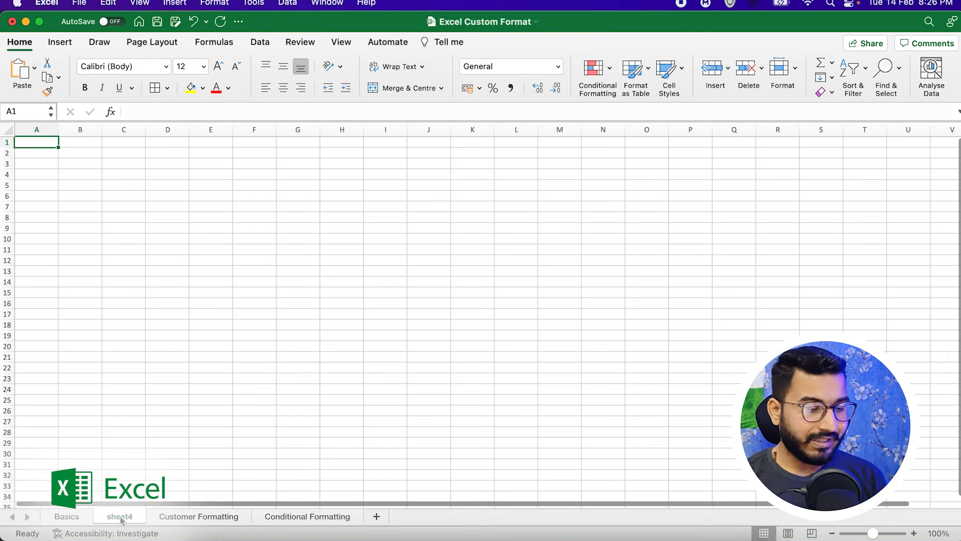
{"action": "right_click", "coordinate": [116, 521]}
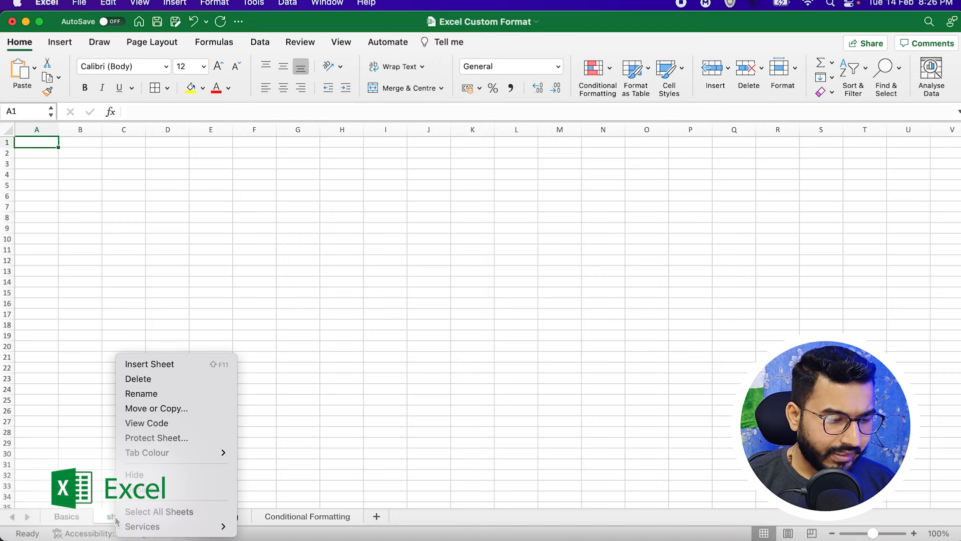
{"action": "left_click", "coordinate": [149, 384]}
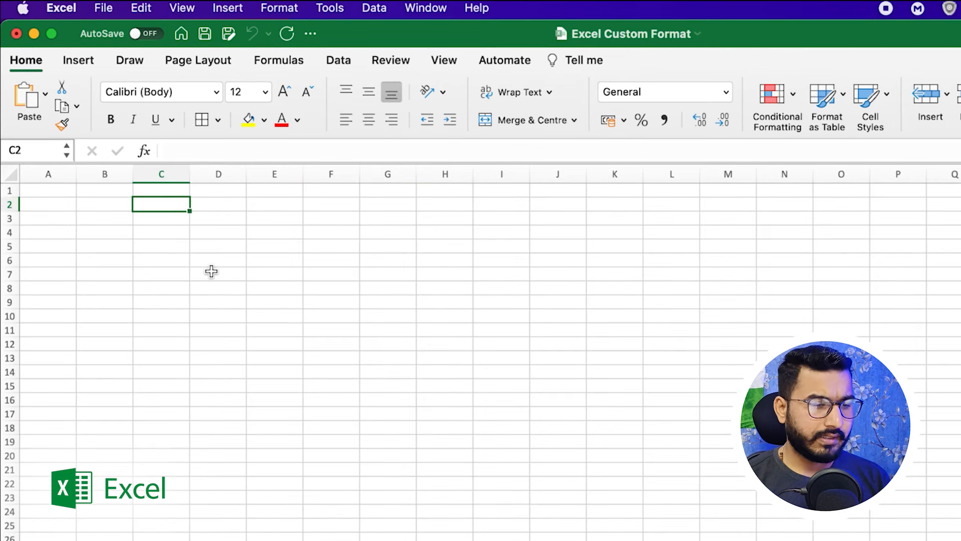
Type the header 'Name' in C2 and a first name in C3.
{"action": "left_click", "coordinate": [158, 221]}
{"action": "left_click", "coordinate": [158, 205]}
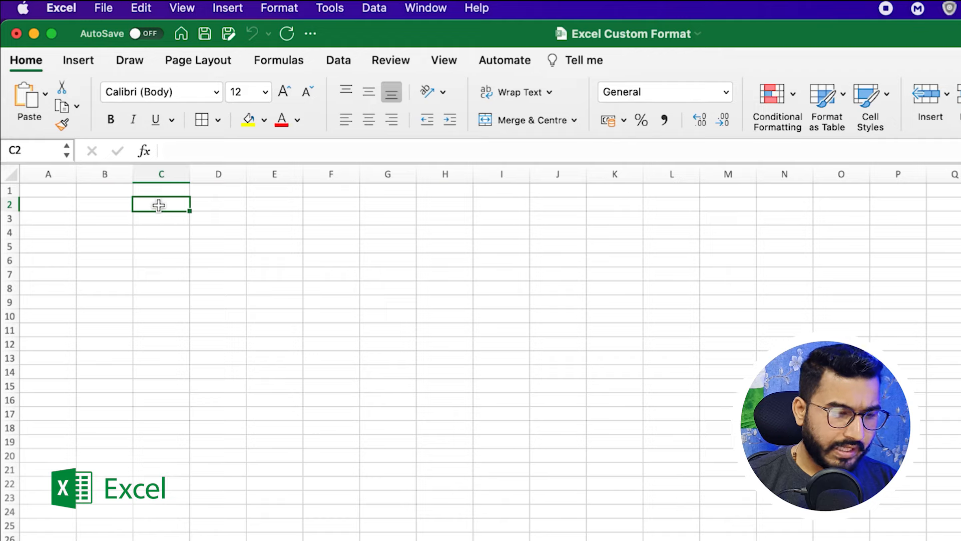
{"action": "type", "text": "Name"}
{"action": "key", "text": "Return"}
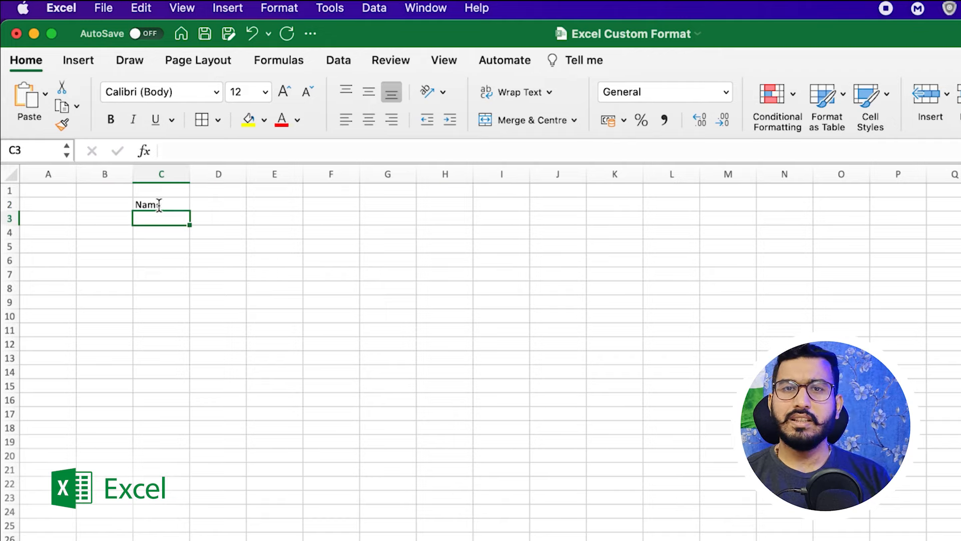
{"action": "type", "text": "Sumit"}
{"action": "key", "text": "Return"}
Enter a surname, 'Data' and 'Scientist' in C4:C6, then select C2:C6.
{"action": "key", "text": "Return"}
{"action": "type", "text": "Data"}
{"action": "key", "text": "Return"}
{"action": "type", "text": "S"}
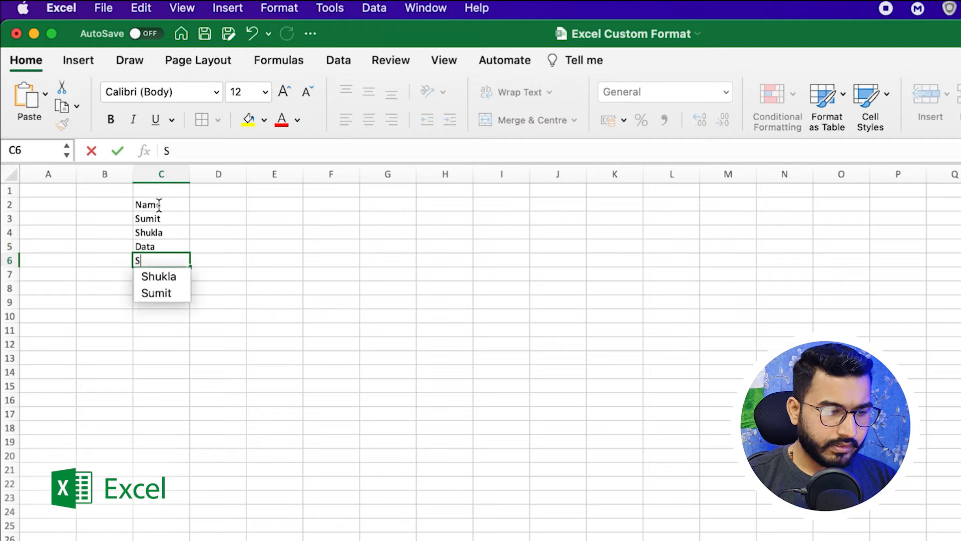
{"action": "type", "text": "cientist"}
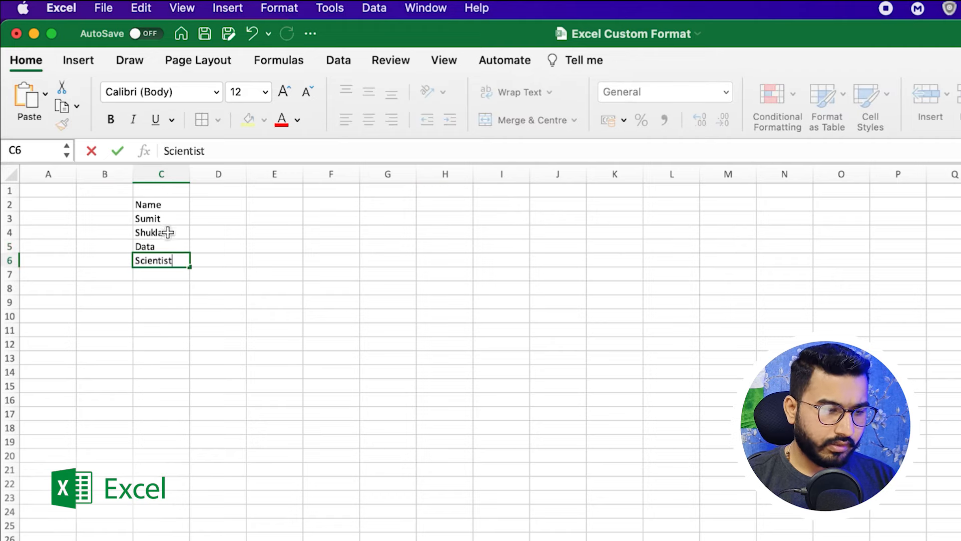
{"action": "left_click", "coordinate": [155, 271]}
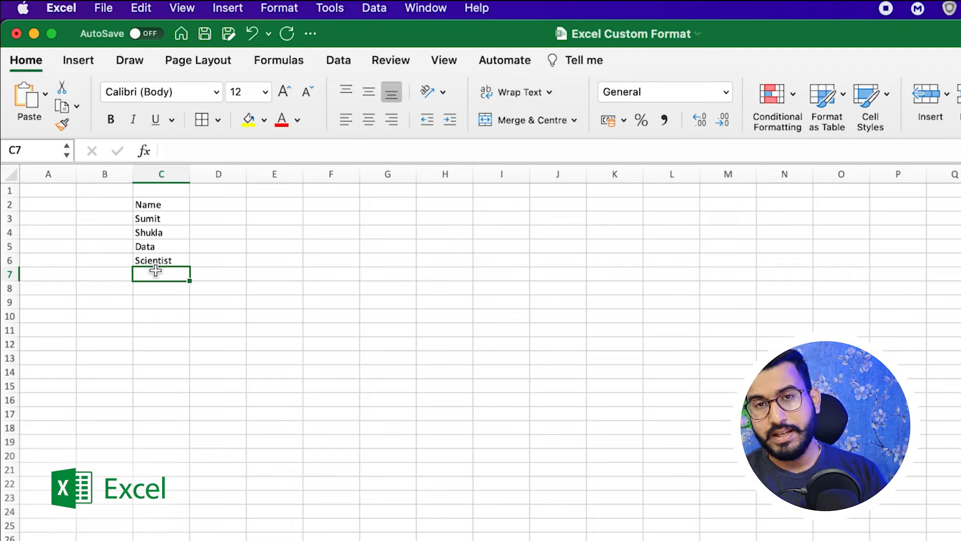
{"action": "left_click", "coordinate": [165, 205]}
{"action": "left_click_drag", "start_coordinate": [165, 205], "coordinate": [165, 261]}
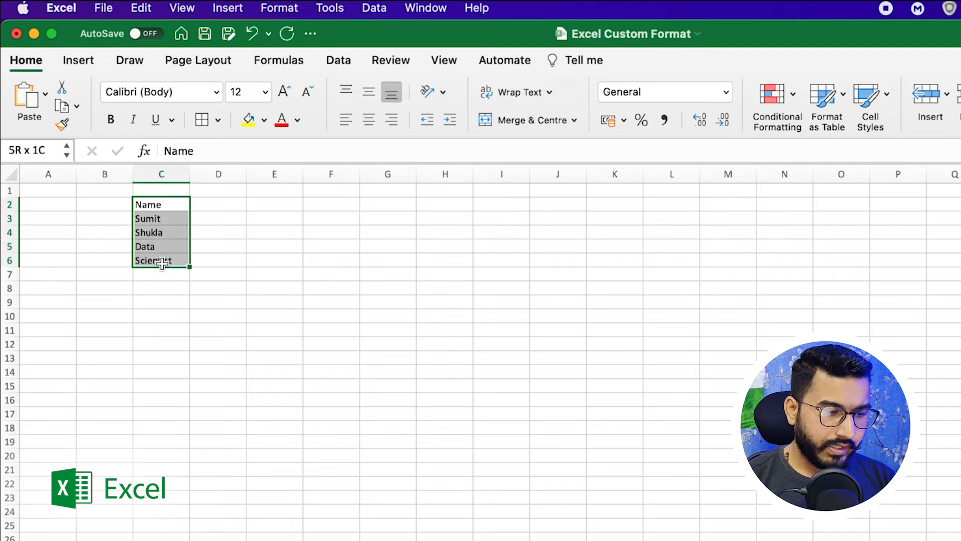
{"action": "left_click", "coordinate": [110, 119]}
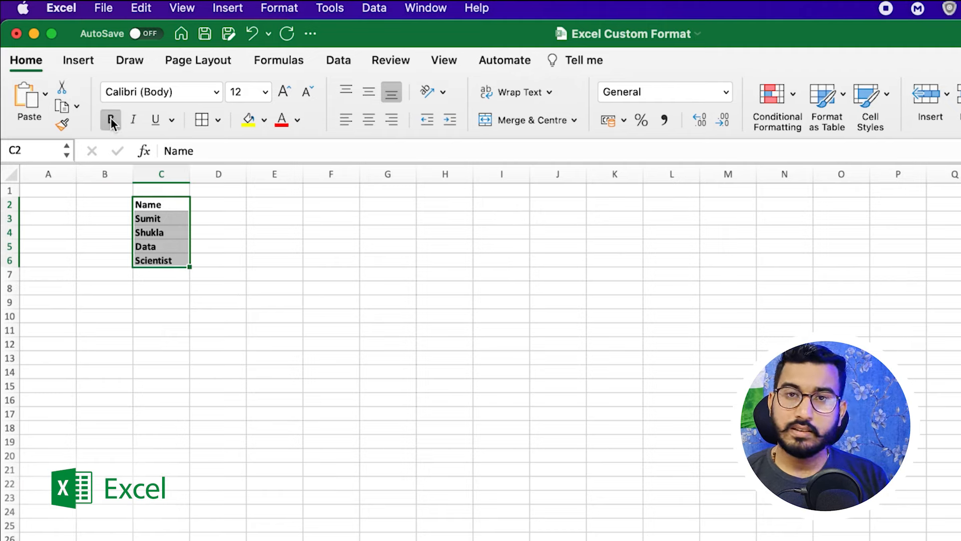
{"action": "left_click", "coordinate": [110, 121]}
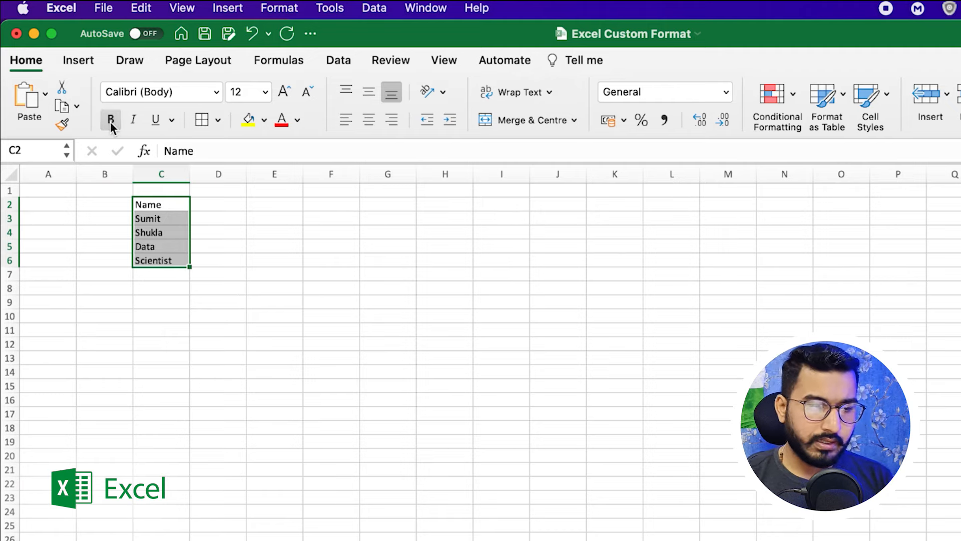
{"action": "left_click", "coordinate": [134, 120]}
{"action": "left_click", "coordinate": [134, 121]}
{"action": "left_click", "coordinate": [157, 121]}
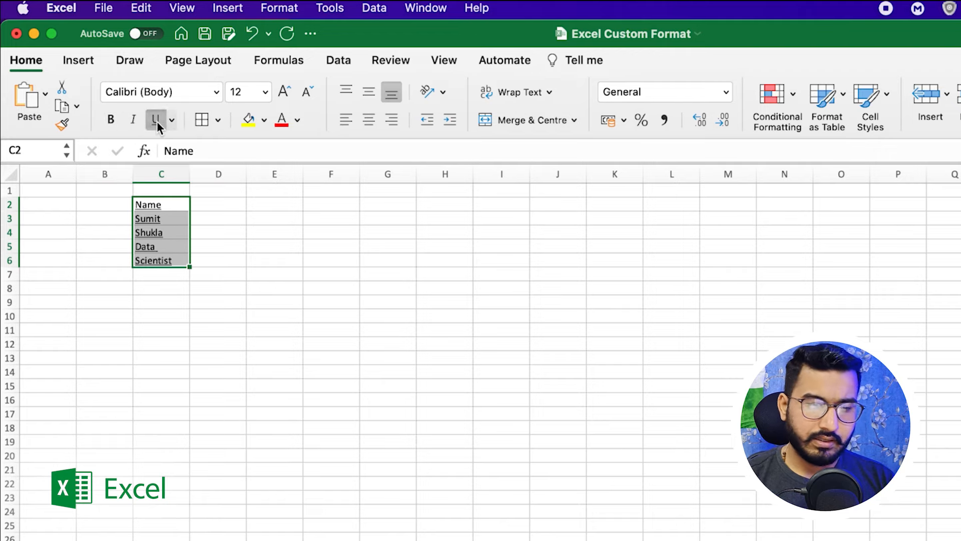
{"action": "left_click", "coordinate": [157, 121]}
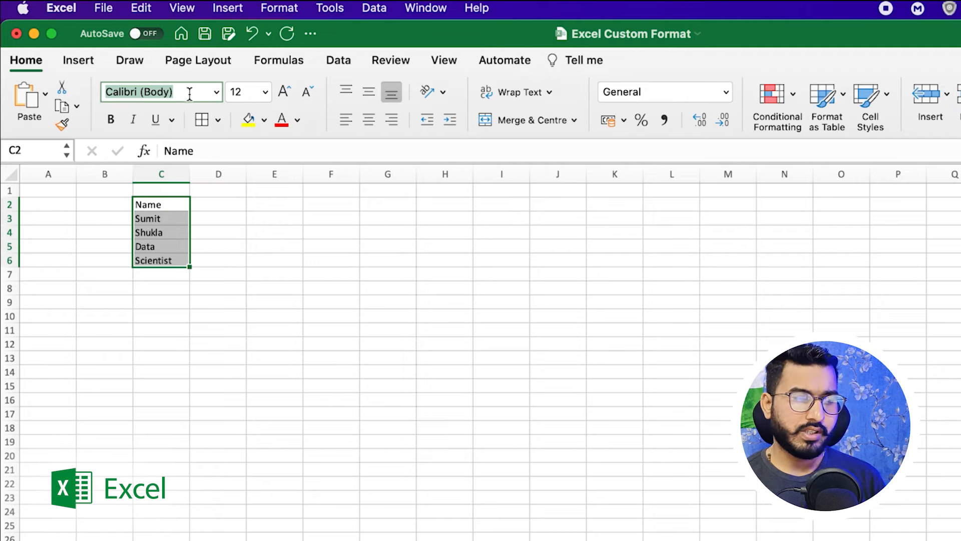
{"action": "left_click", "coordinate": [265, 92]}
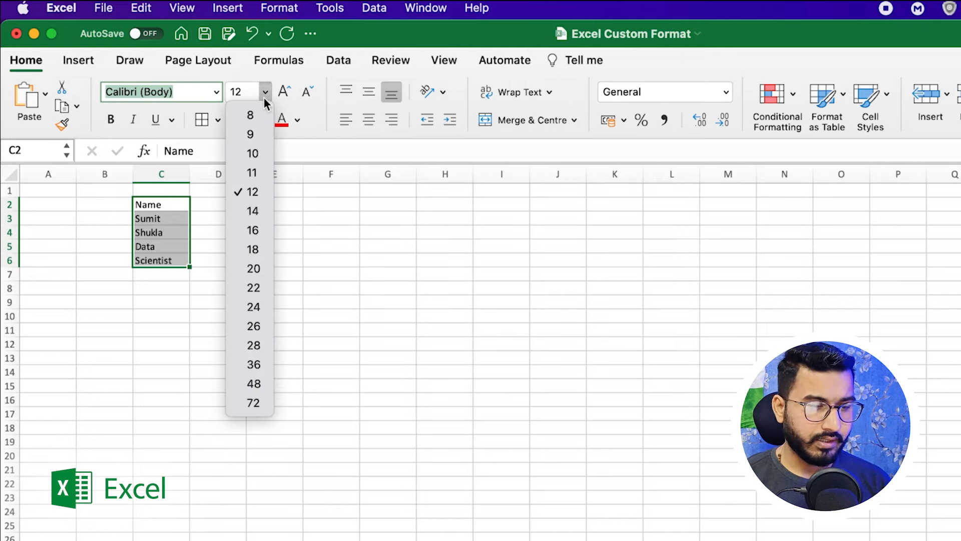
{"action": "left_click", "coordinate": [317, 229]}
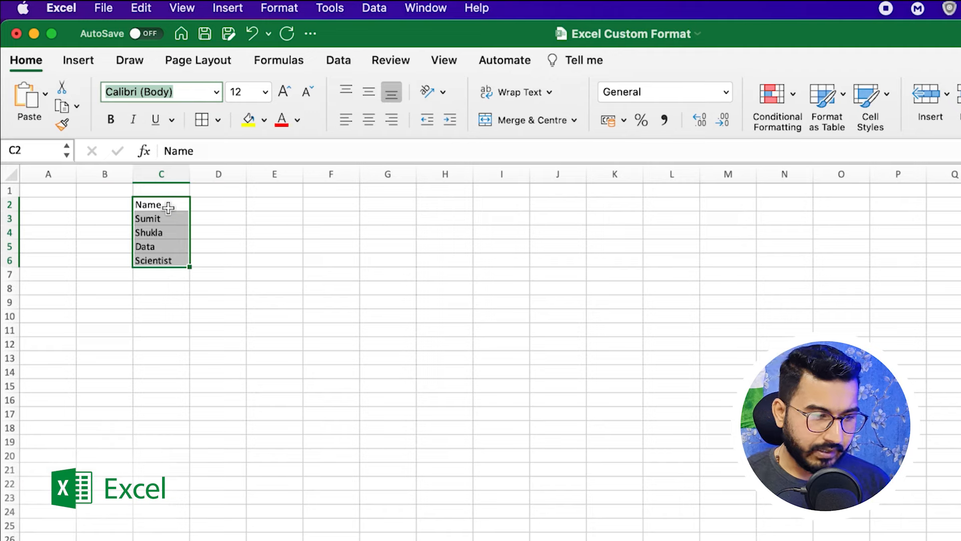
{"action": "left_click", "coordinate": [228, 203]}
{"action": "left_click_drag", "start_coordinate": [161, 204], "coordinate": [161, 268]}
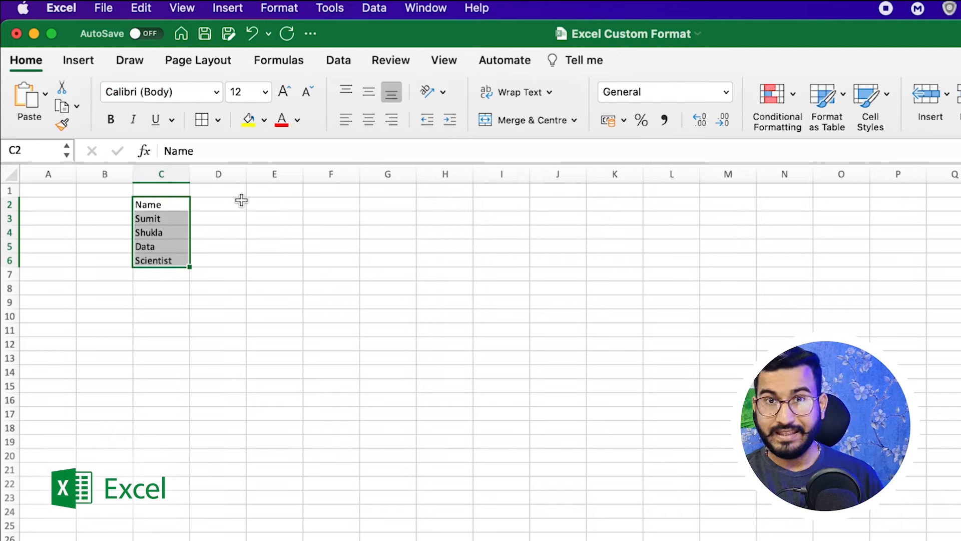
Fill the name cells C2:C6 with the gold/orange colour.
{"action": "left_click", "coordinate": [265, 120]}
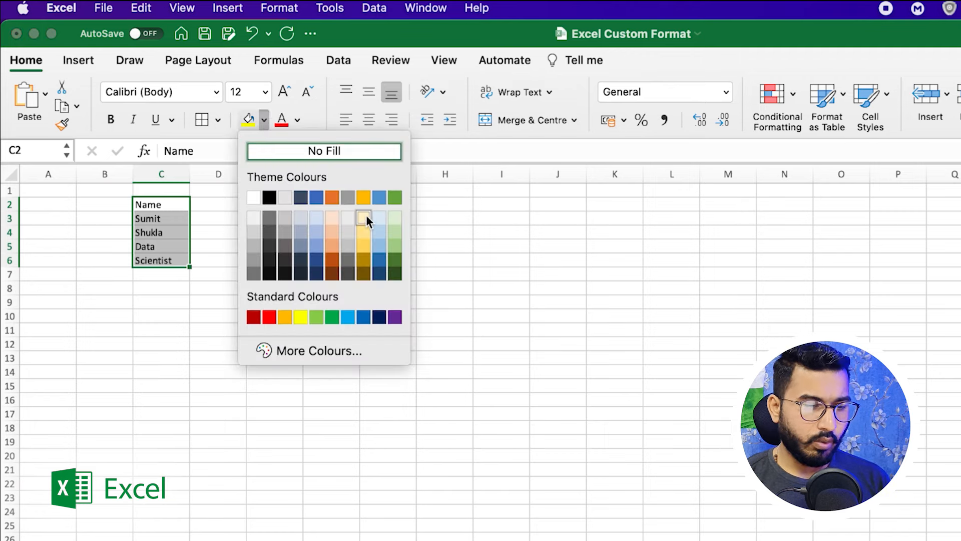
{"action": "left_click", "coordinate": [364, 197]}
{"action": "left_click", "coordinate": [217, 317]}
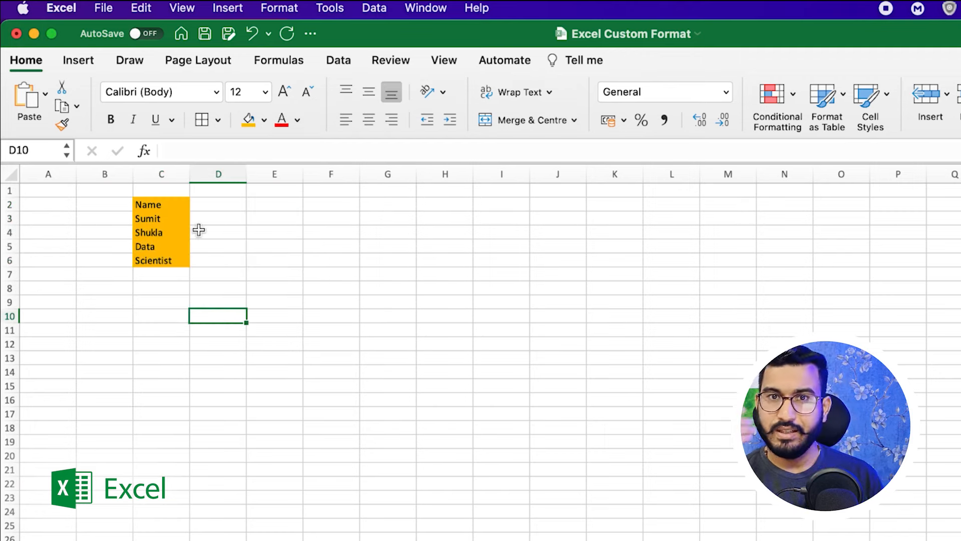
{"action": "left_click_drag", "start_coordinate": [148, 205], "coordinate": [156, 262]}
{"action": "left_click", "coordinate": [227, 231]}
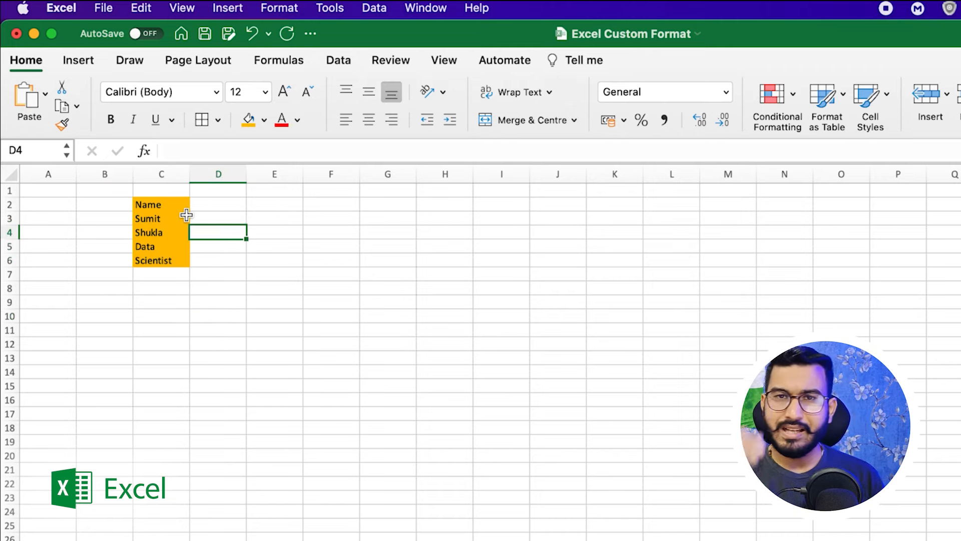
{"action": "left_click_drag", "start_coordinate": [157, 203], "coordinate": [162, 265]}
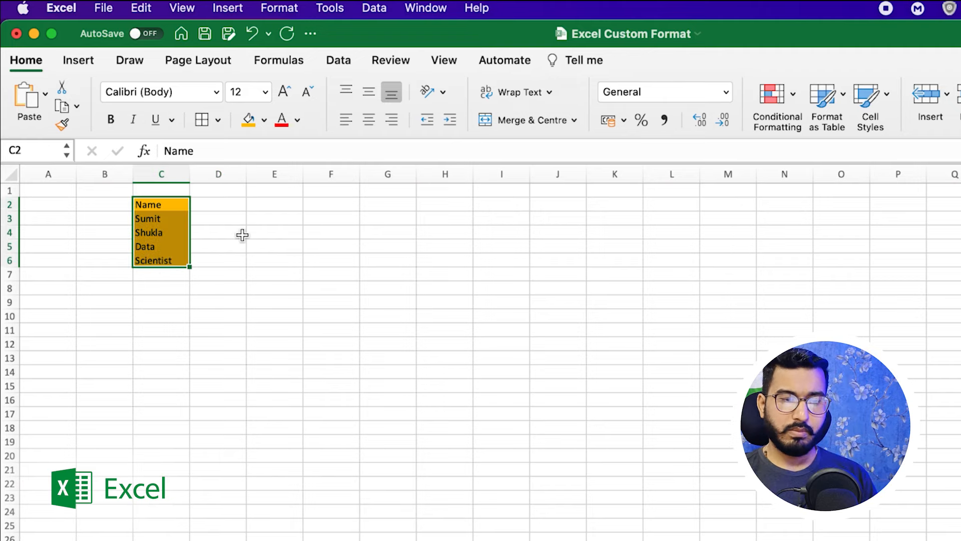
Apply All Borders to every cell in C2:C6.
{"action": "left_click", "coordinate": [217, 119]}
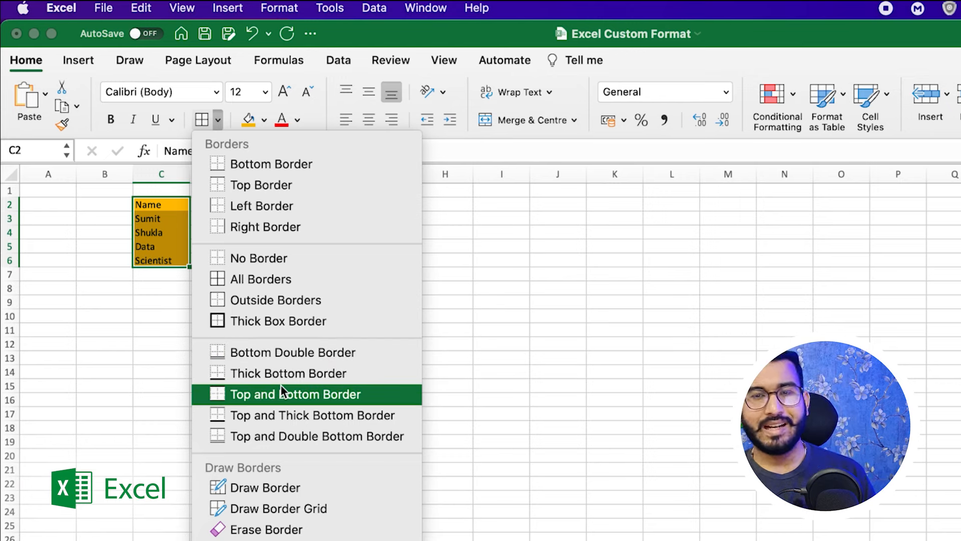
{"action": "left_click", "coordinate": [265, 285]}
{"action": "left_click", "coordinate": [231, 293]}
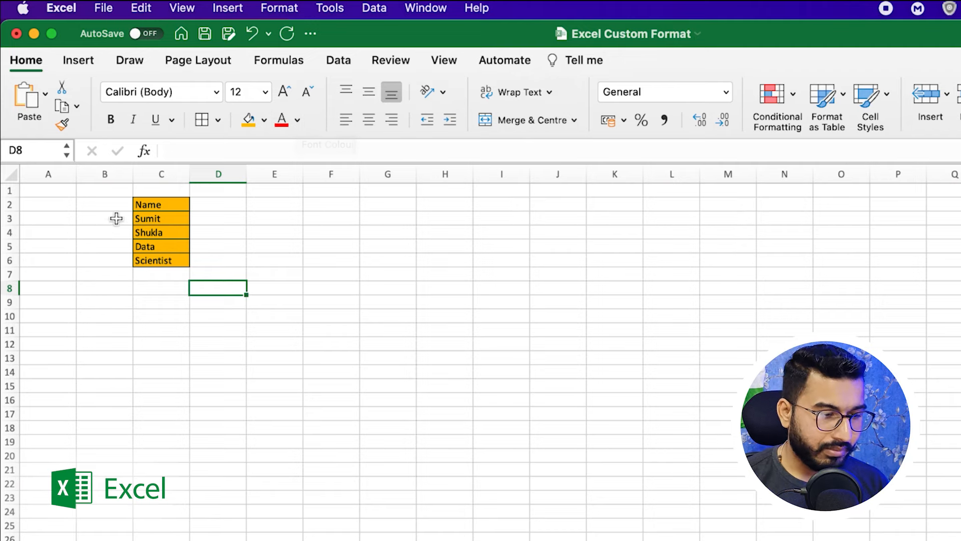
Change the C2:C6 font colour to light green, then to standard red.
{"action": "left_click_drag", "start_coordinate": [158, 201], "coordinate": [156, 260]}
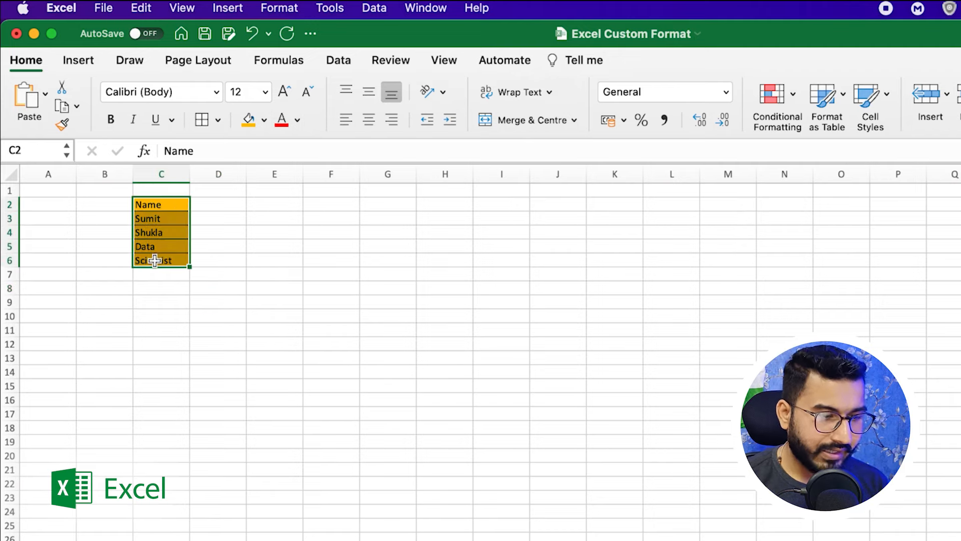
{"action": "left_click", "coordinate": [298, 120]}
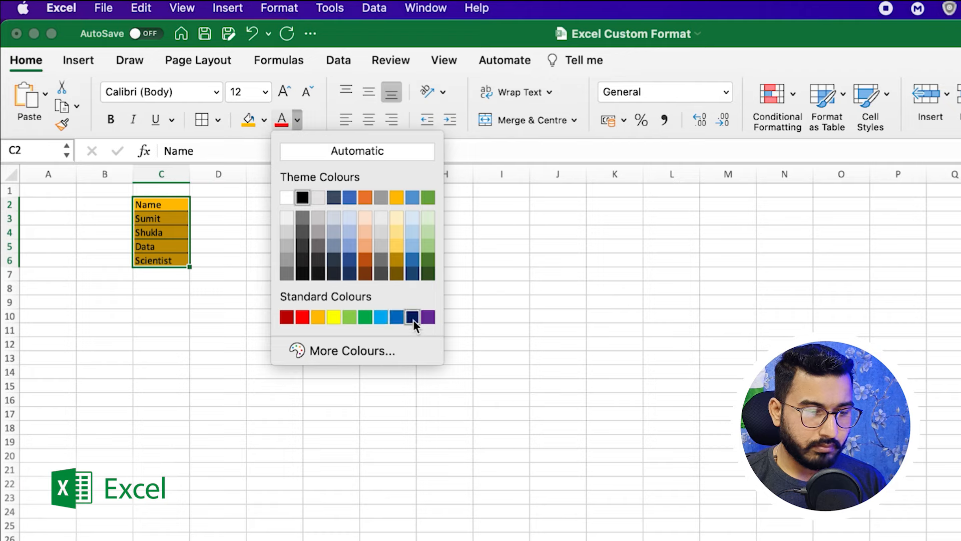
{"action": "left_click", "coordinate": [430, 248]}
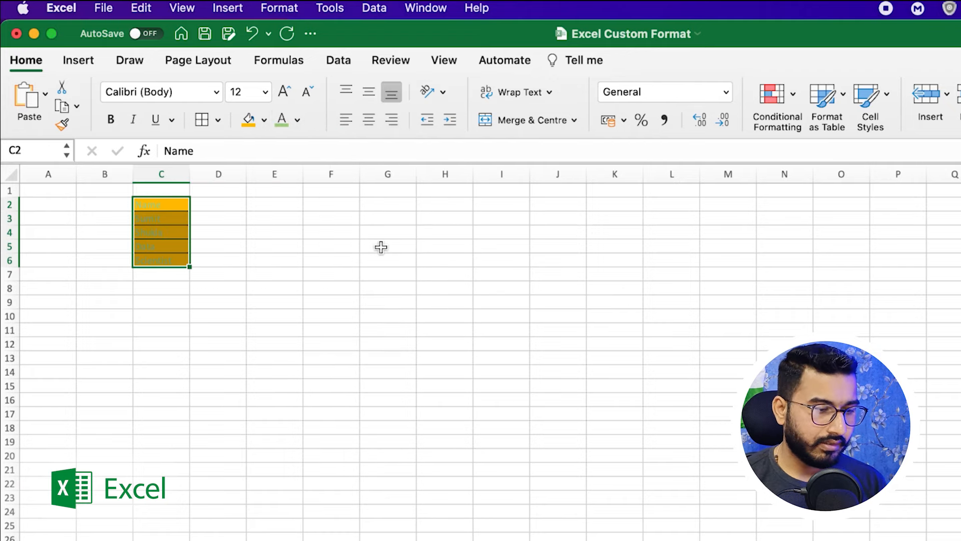
{"action": "left_click", "coordinate": [297, 120]}
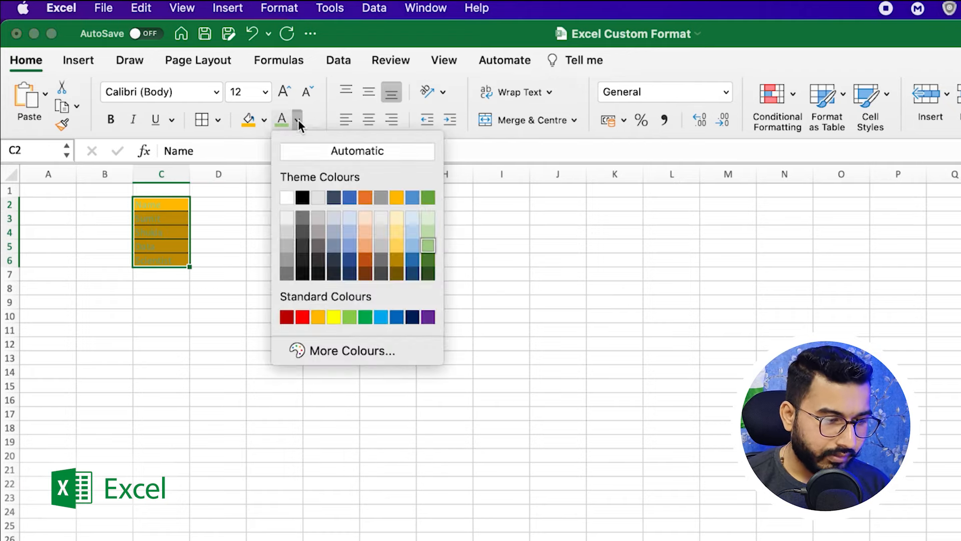
{"action": "left_click", "coordinate": [302, 317]}
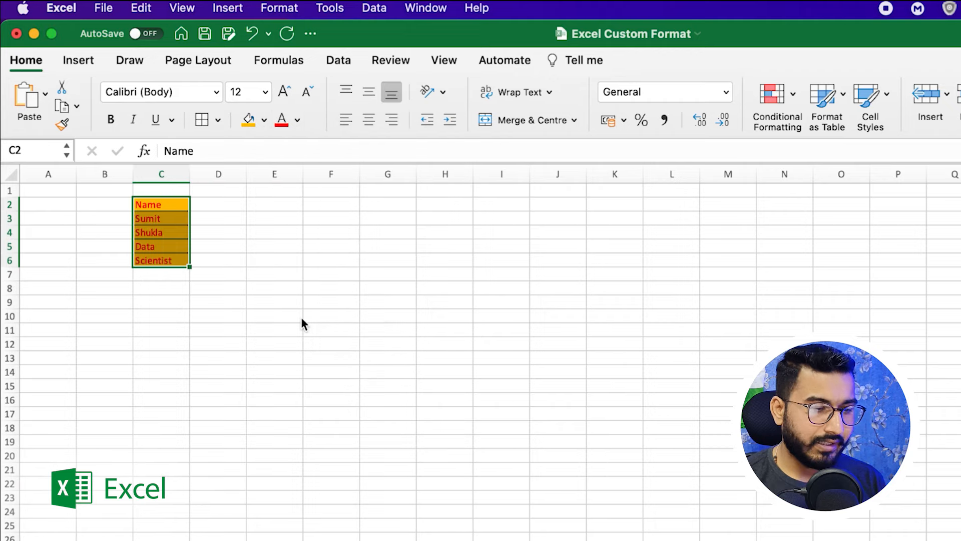
{"action": "left_click", "coordinate": [269, 241]}
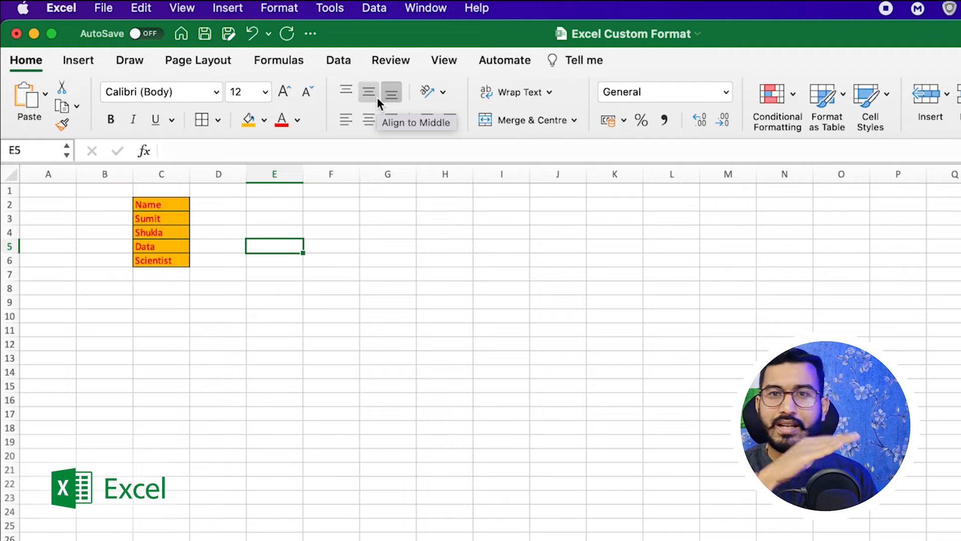
Enter 1, 2 and 3 in cells E2, E3 and E4, then select C2:C6.
{"action": "left_click", "coordinate": [252, 221]}
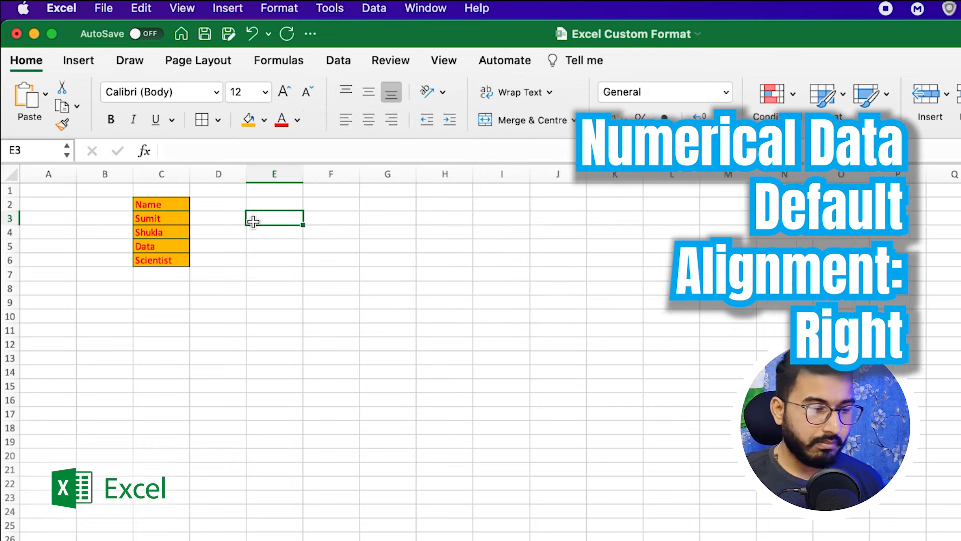
{"action": "left_click", "coordinate": [273, 204]}
{"action": "type", "text": "1"}
{"action": "key", "text": "Return"}
{"action": "type", "text": "2"}
{"action": "key", "text": "Return"}
{"action": "type", "text": "3"}
{"action": "key", "text": "Return"}
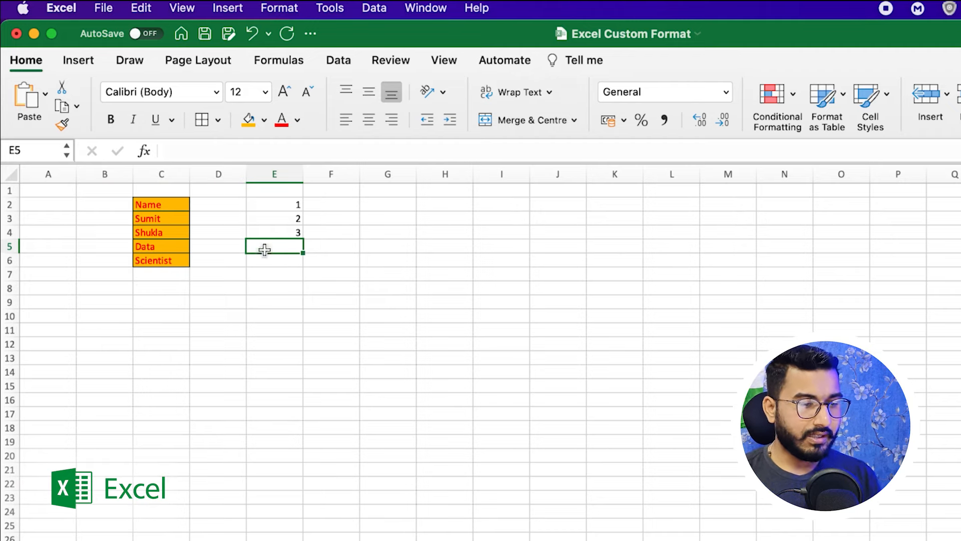
{"action": "left_click_drag", "start_coordinate": [154, 206], "coordinate": [159, 262]}
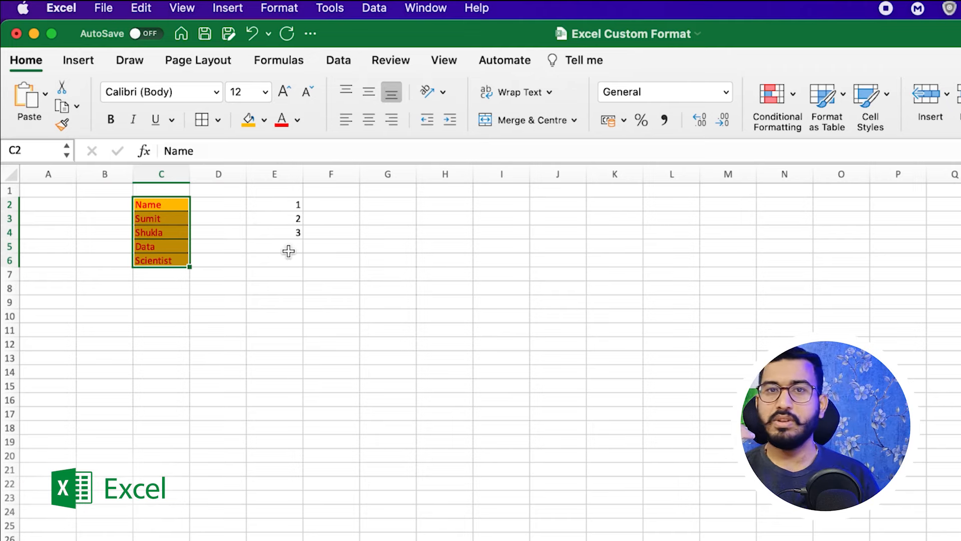
Centre the names in C2:C6 horizontally and drag row 2 much taller.
{"action": "left_click_drag", "start_coordinate": [160, 208], "coordinate": [164, 260]}
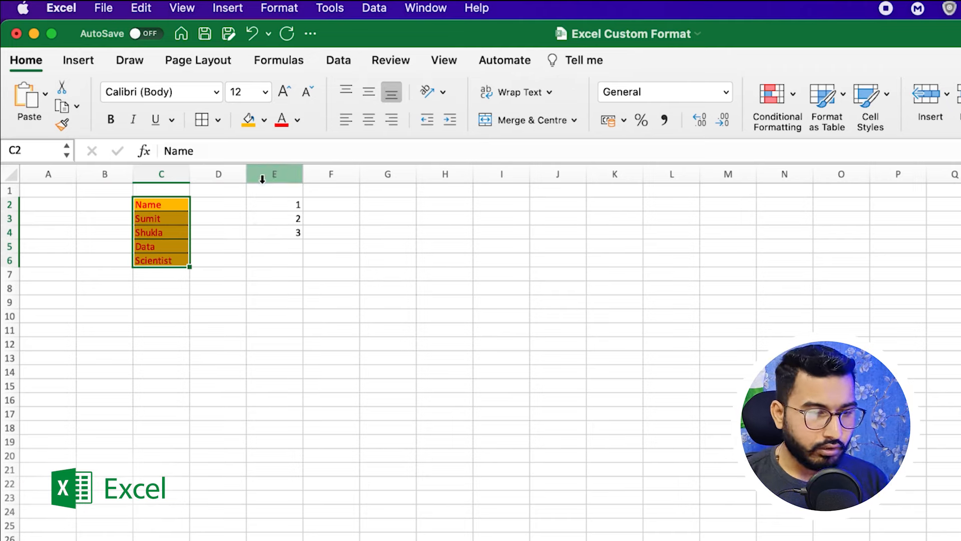
{"action": "left_click", "coordinate": [393, 123]}
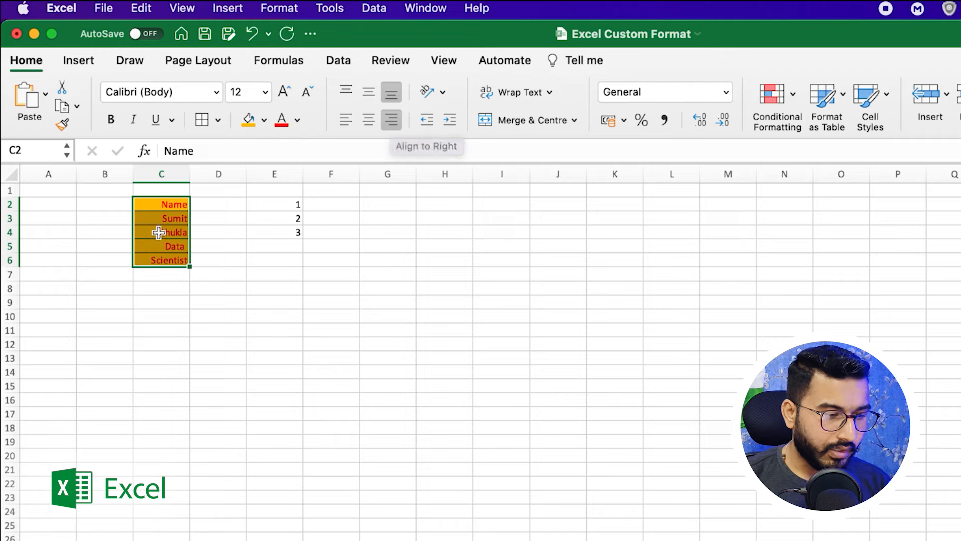
{"action": "left_click", "coordinate": [347, 120]}
{"action": "left_click", "coordinate": [369, 120]}
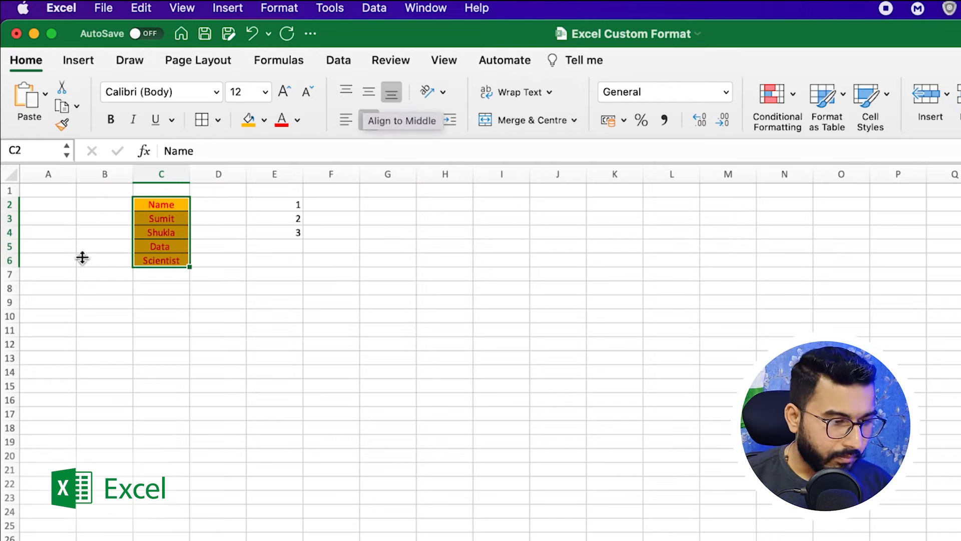
{"action": "left_click_drag", "start_coordinate": [10, 211], "coordinate": [9, 389]}
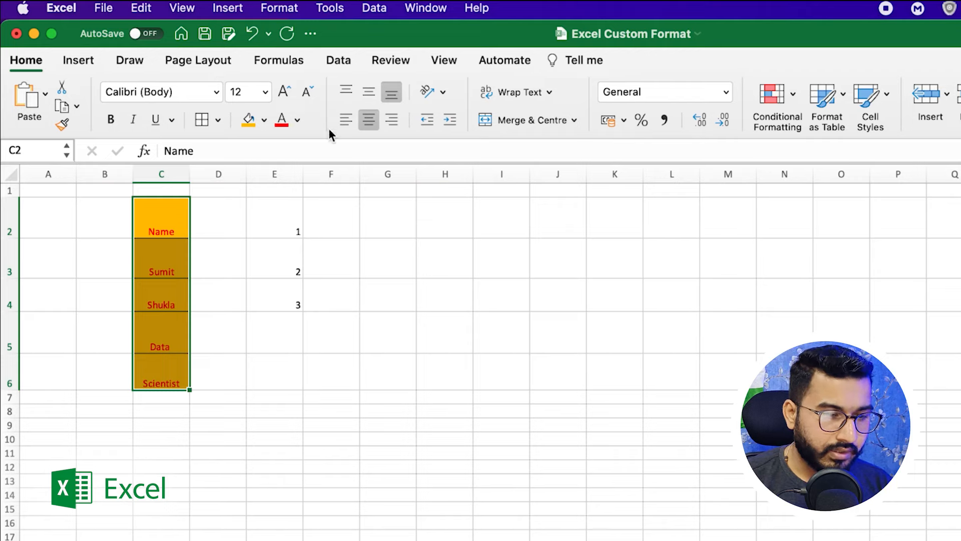
Middle-align the names vertically within their cells after trying Top Align.
{"action": "left_click", "coordinate": [345, 91]}
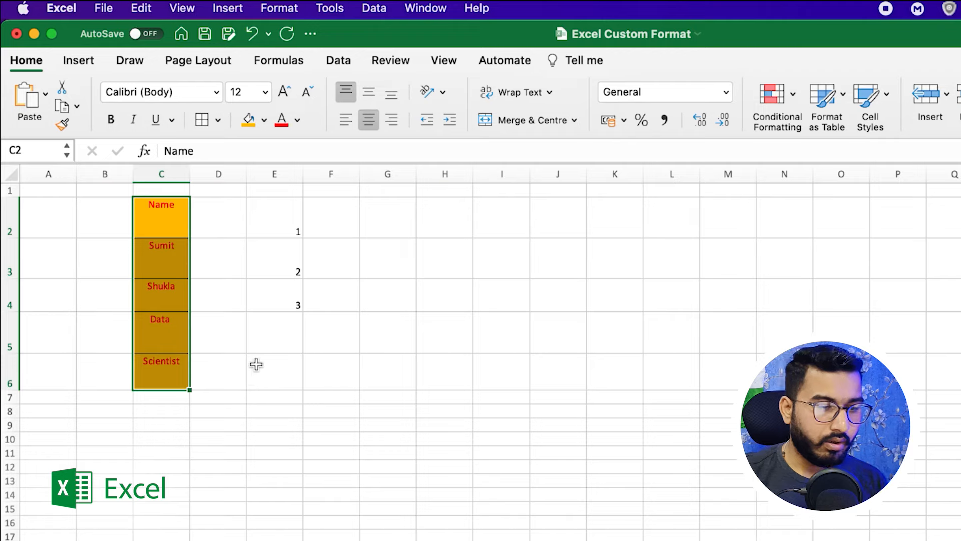
{"action": "left_click", "coordinate": [372, 92]}
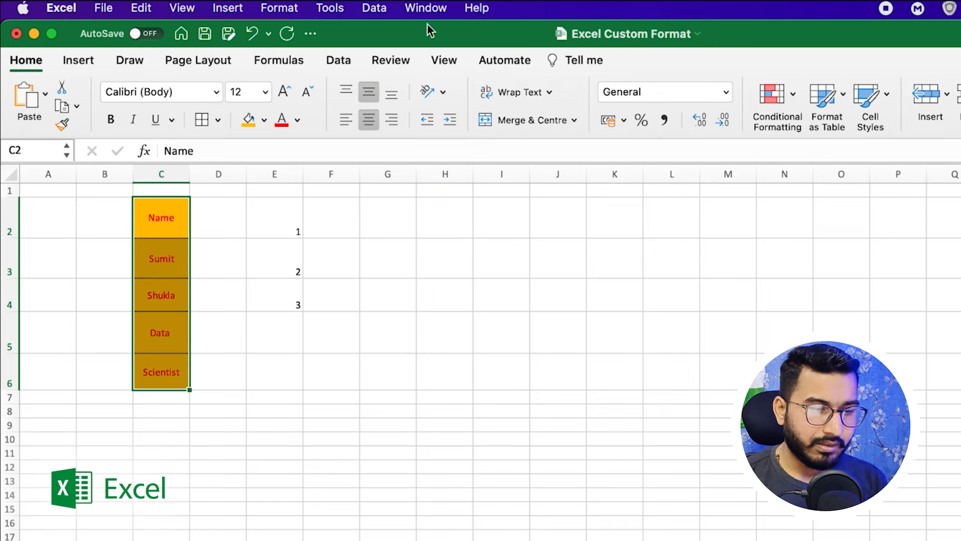
{"action": "left_click", "coordinate": [443, 92]}
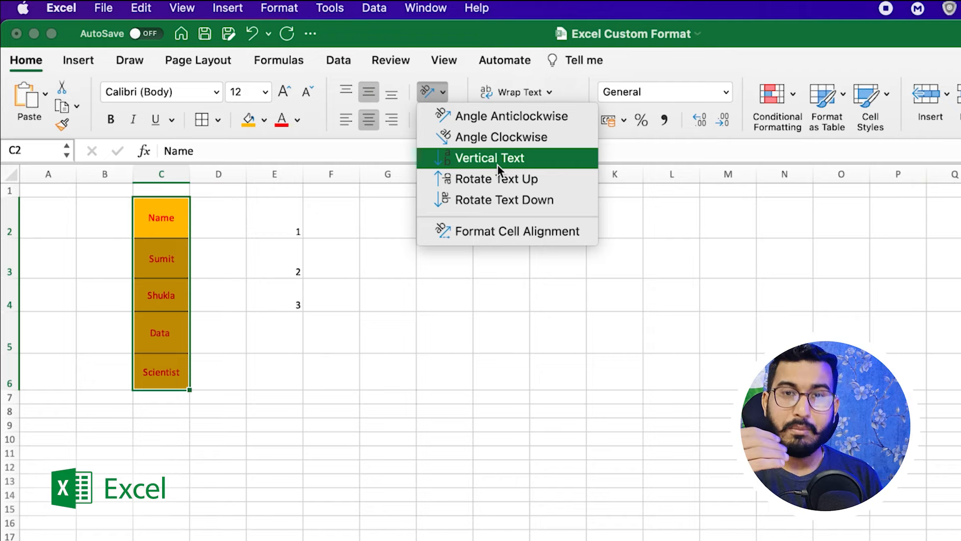
{"action": "left_click", "coordinate": [506, 119]}
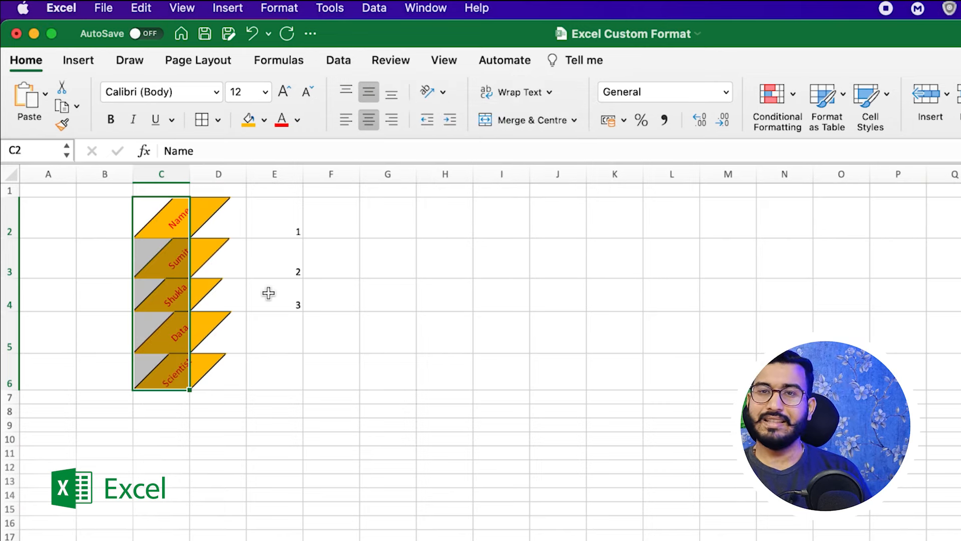
{"action": "left_click", "coordinate": [442, 93]}
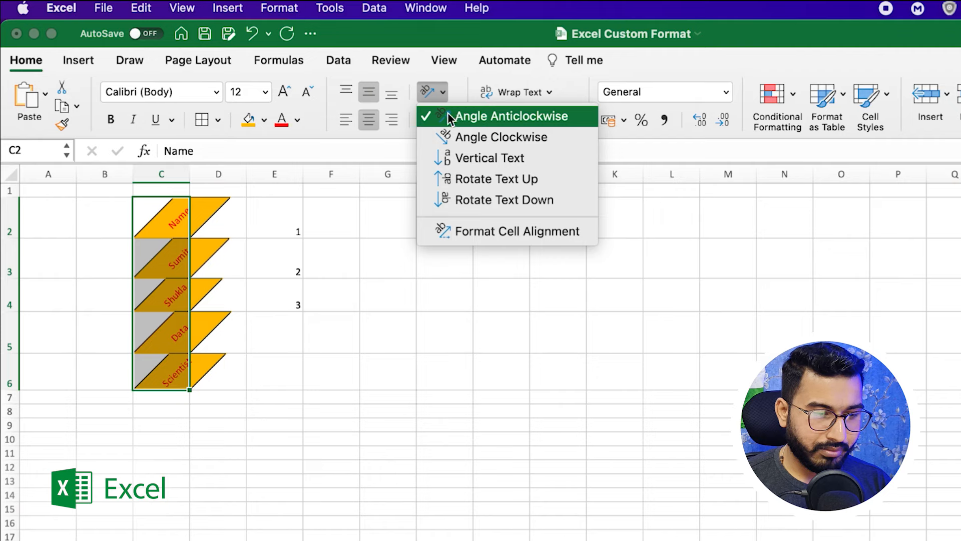
{"action": "left_click", "coordinate": [444, 114]}
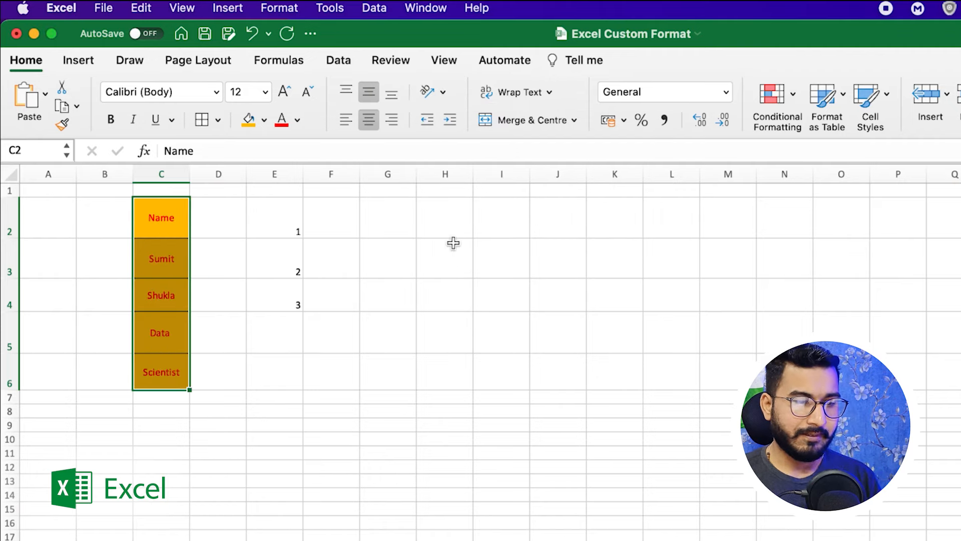
{"action": "left_click", "coordinate": [348, 295]}
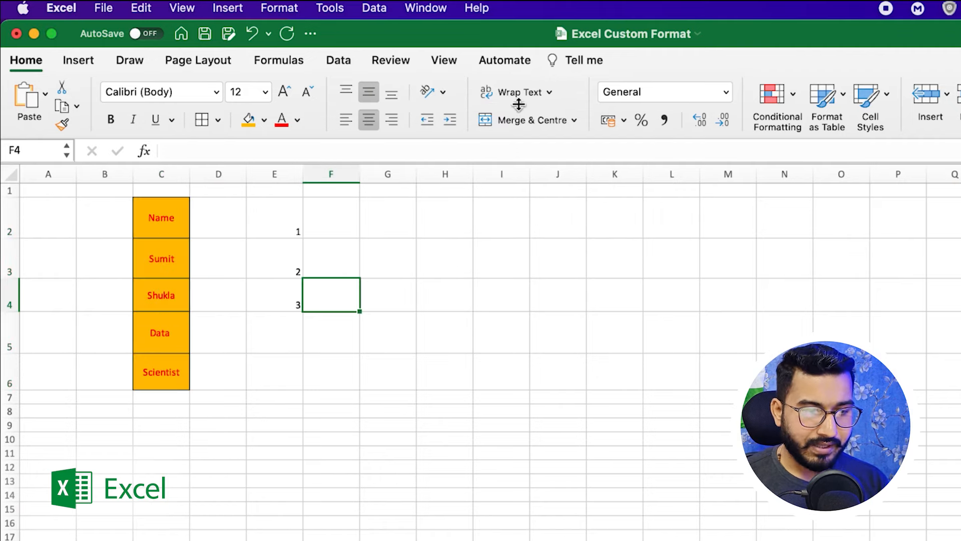
Enter the headers Name, Class and Marks in H4:J4, then select H3:J3.
{"action": "left_click_drag", "start_coordinate": [455, 255], "coordinate": [551, 262]}
{"action": "left_click", "coordinate": [499, 279]}
{"action": "left_click_drag", "start_coordinate": [444, 264], "coordinate": [501, 277]}
{"action": "left_click", "coordinate": [446, 305]}
{"action": "type", "text": "Name"}
{"action": "key", "text": "Tab"}
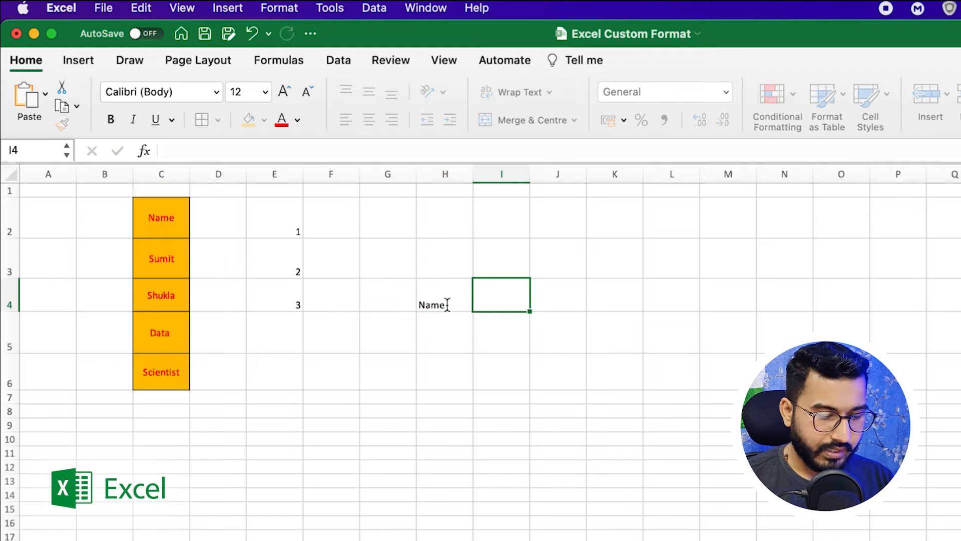
{"action": "type", "text": "Class"}
{"action": "key", "text": "Tab"}
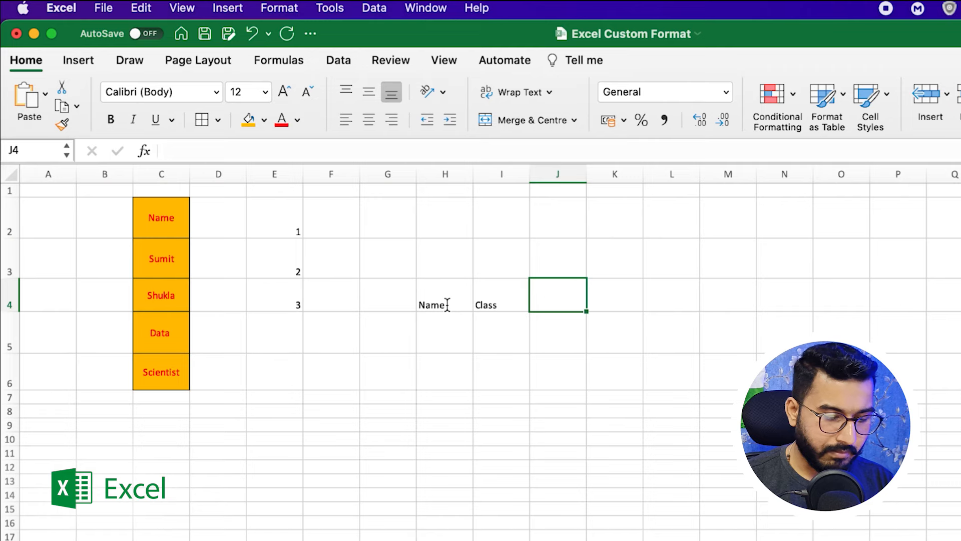
{"action": "type", "text": "Marks"}
{"action": "key", "text": "Return"}
{"action": "left_click_drag", "start_coordinate": [445, 259], "coordinate": [552, 261]}
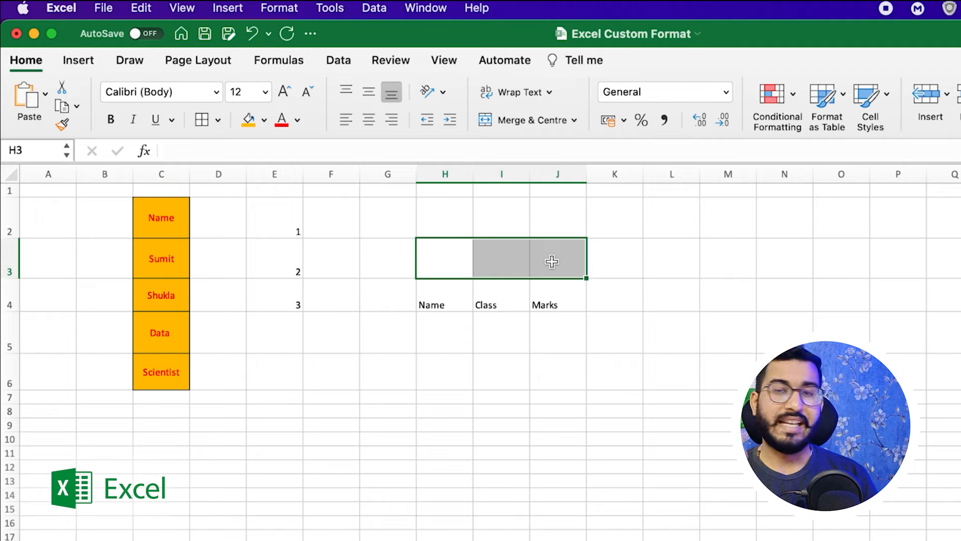
Type the title 'SectionA' in cell H3.
{"action": "left_click", "coordinate": [445, 265]}
{"action": "left_click_drag", "start_coordinate": [471, 264], "coordinate": [553, 262]}
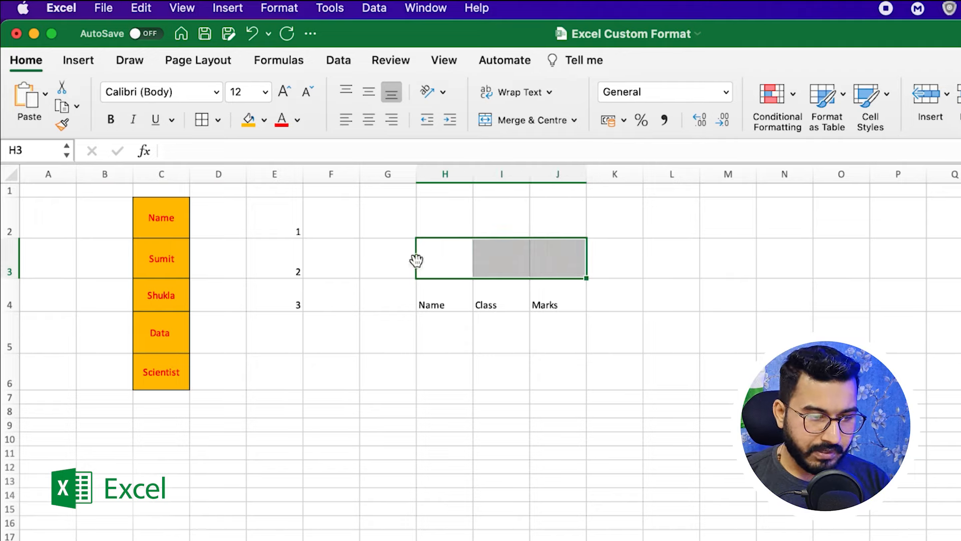
{"action": "left_click", "coordinate": [437, 261]}
{"action": "type", "text": "Secti"}
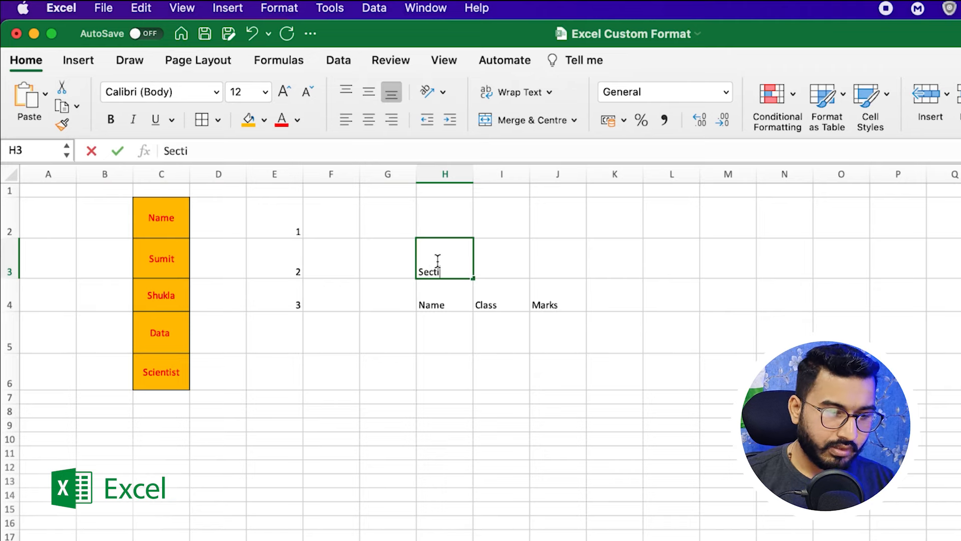
{"action": "type", "text": "onA"}
{"action": "left_click", "coordinate": [500, 352]}
Merge & Centre H3:J3 so SectionA spans the table headers.
{"action": "left_click", "coordinate": [437, 265]}
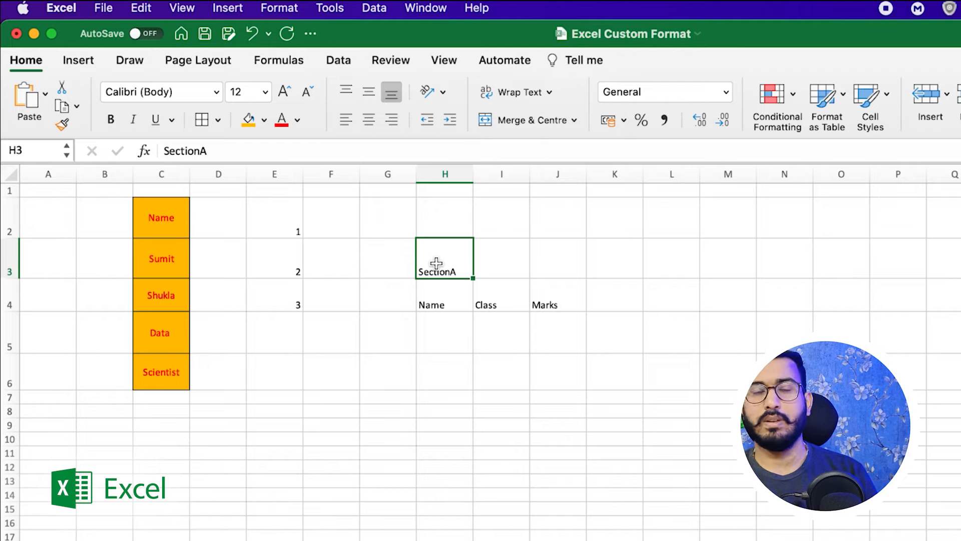
{"action": "left_click_drag", "start_coordinate": [446, 259], "coordinate": [547, 258]}
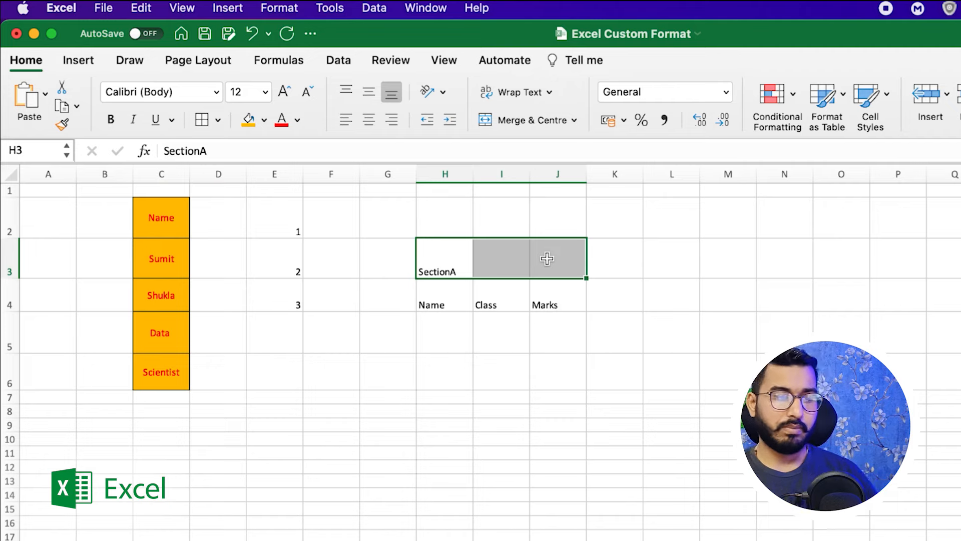
{"action": "left_click", "coordinate": [539, 122]}
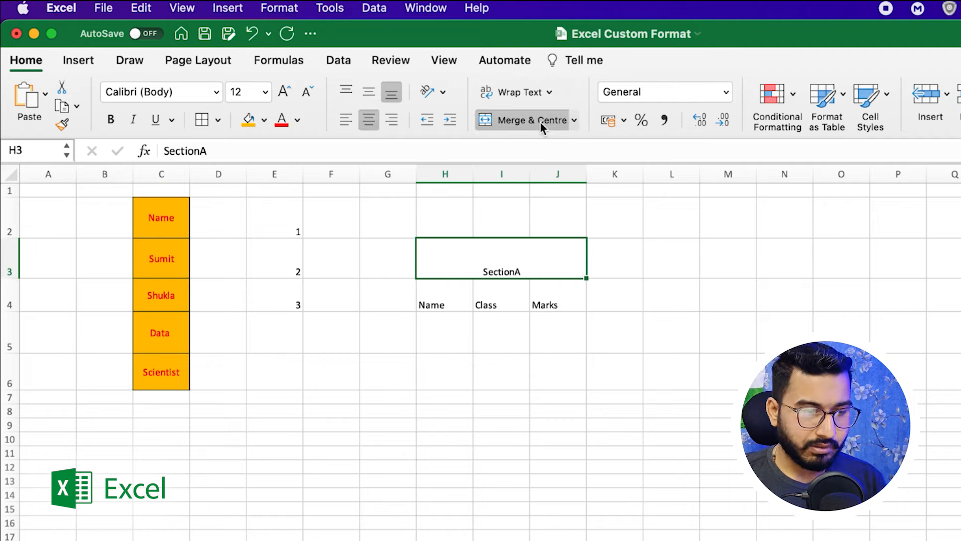
{"action": "left_click", "coordinate": [609, 323]}
{"action": "left_click", "coordinate": [453, 258]}
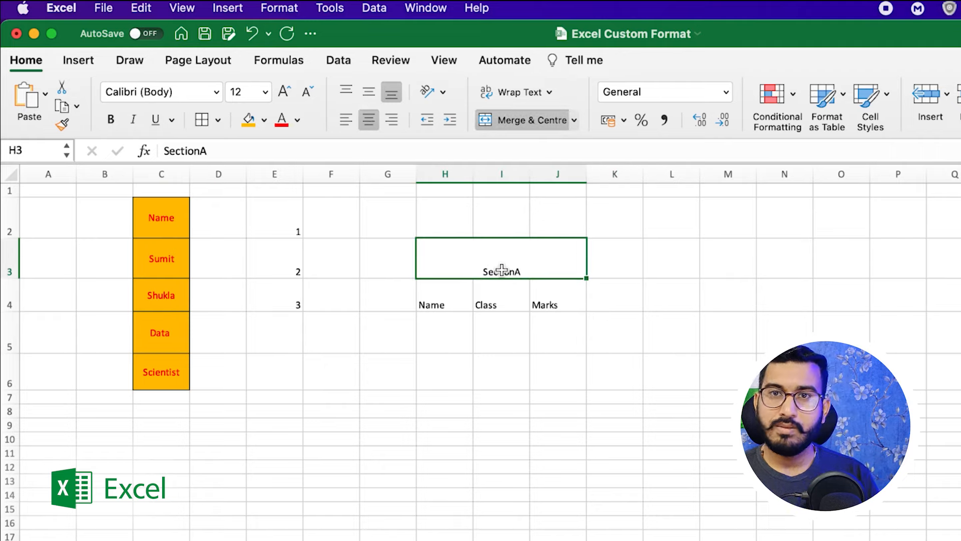
{"action": "left_click", "coordinate": [495, 327]}
{"action": "left_click", "coordinate": [476, 265]}
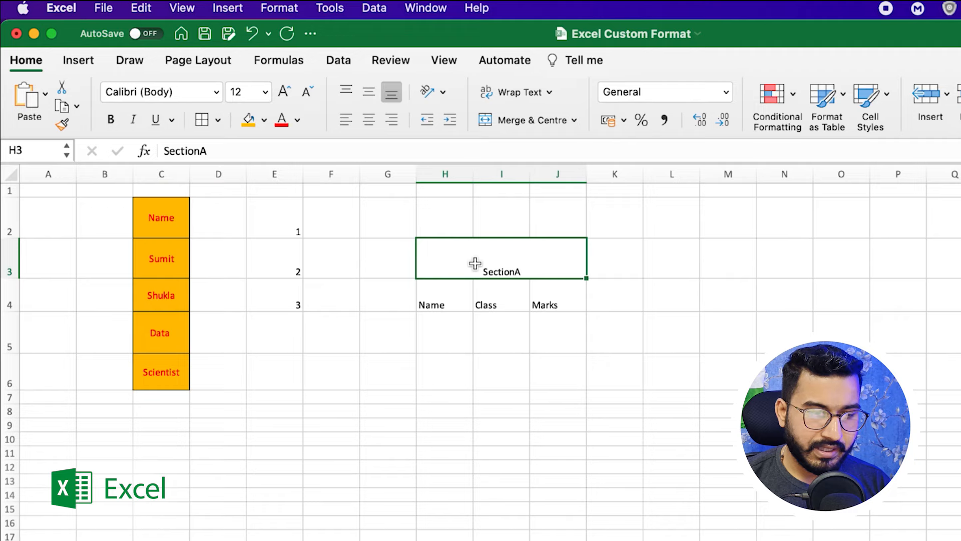
Apply All Borders to the table range H3:J6.
{"action": "left_click_drag", "start_coordinate": [444, 256], "coordinate": [447, 361]}
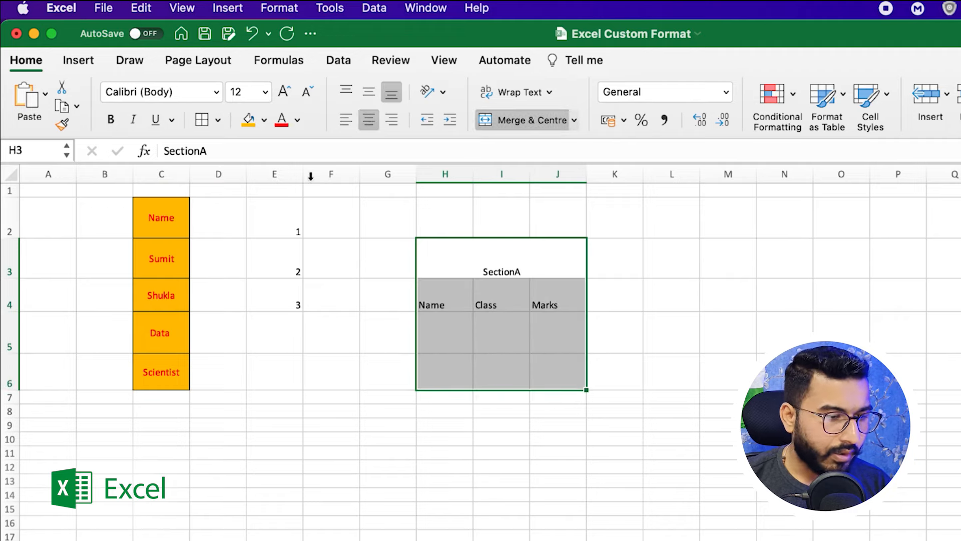
{"action": "left_click", "coordinate": [203, 120]}
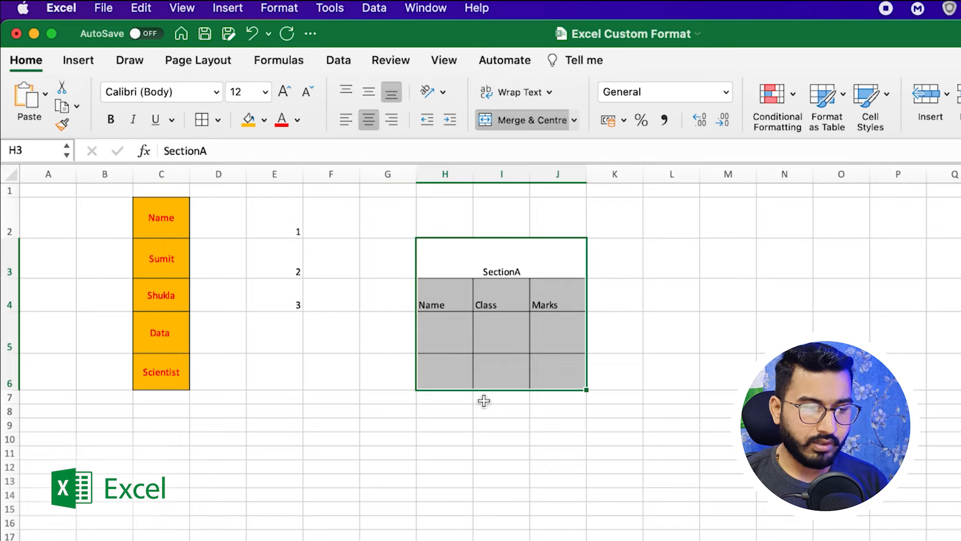
{"action": "left_click", "coordinate": [713, 436]}
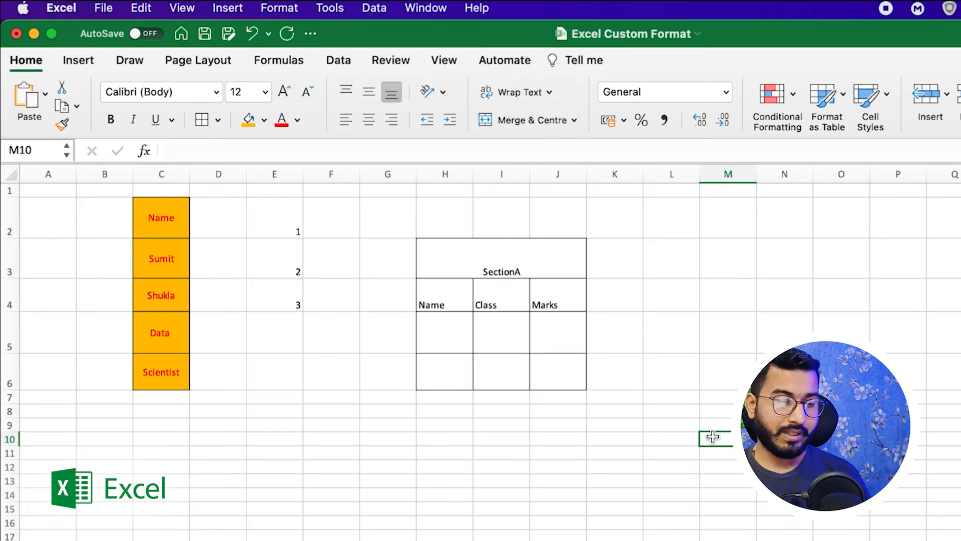
Enter the first student's row in H5:J5 with class A and 32 marks.
{"action": "left_click", "coordinate": [440, 329]}
{"action": "type", "text": "Sumit"}
{"action": "key", "text": "Tab"}
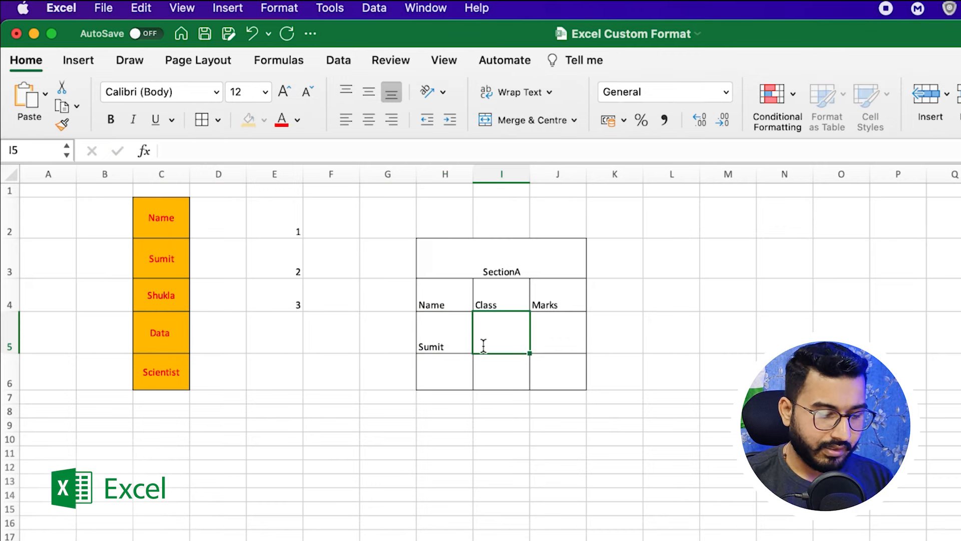
{"action": "type", "text": "A"}
{"action": "key", "text": "Tab"}
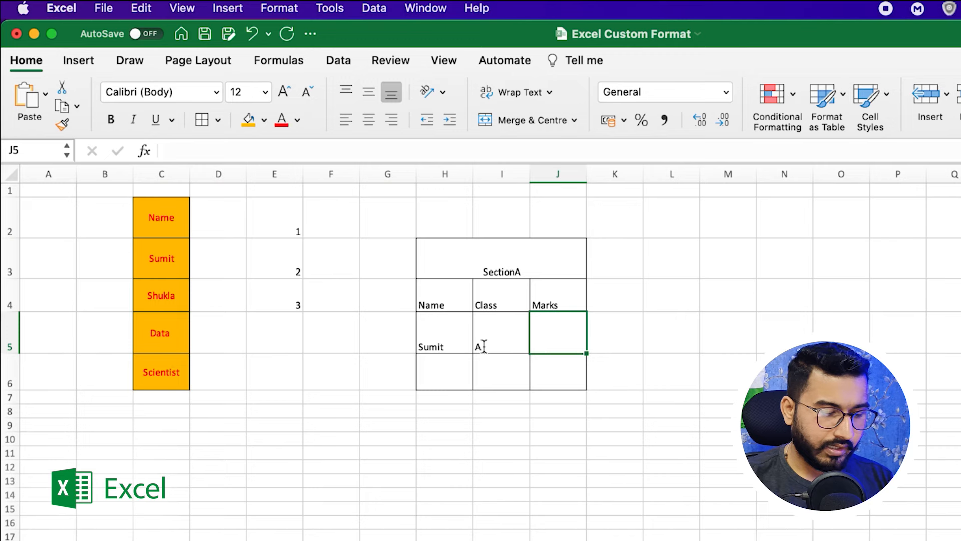
{"action": "type", "text": "32"}
{"action": "left_click", "coordinate": [438, 364]}
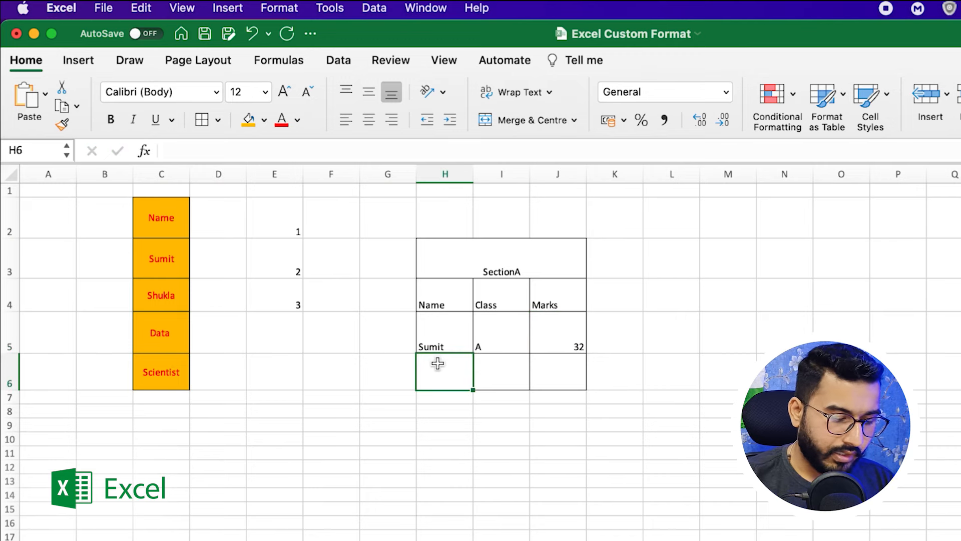
Enter the second student's row in H6:J6 with class B and 29 marks.
{"action": "type", "text": "sMRITI"}
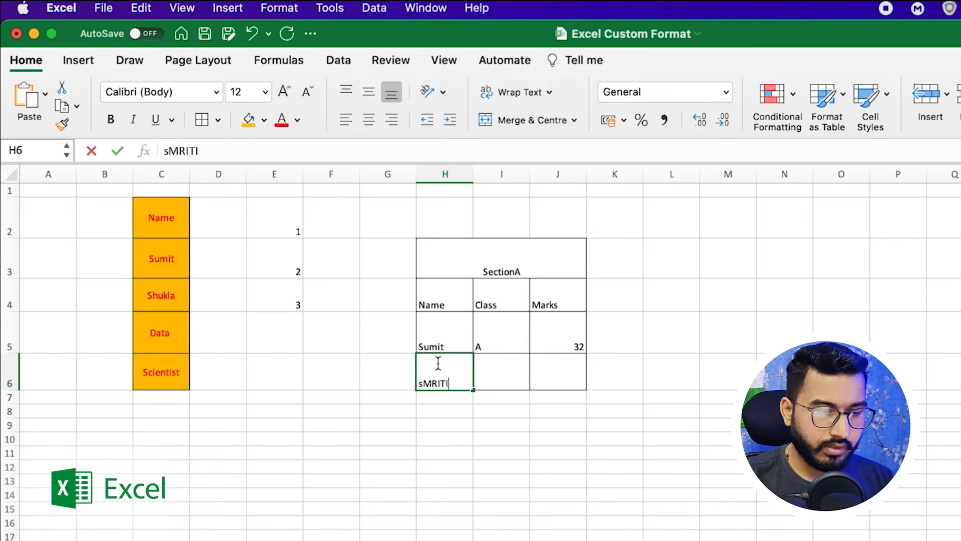
{"action": "key", "text": "BackSpace"}
{"action": "key", "text": "BackSpace"}
{"action": "key", "text": "BackSpace"}
{"action": "key", "text": "BackSpace"}
{"action": "type", "text": "Sm"}
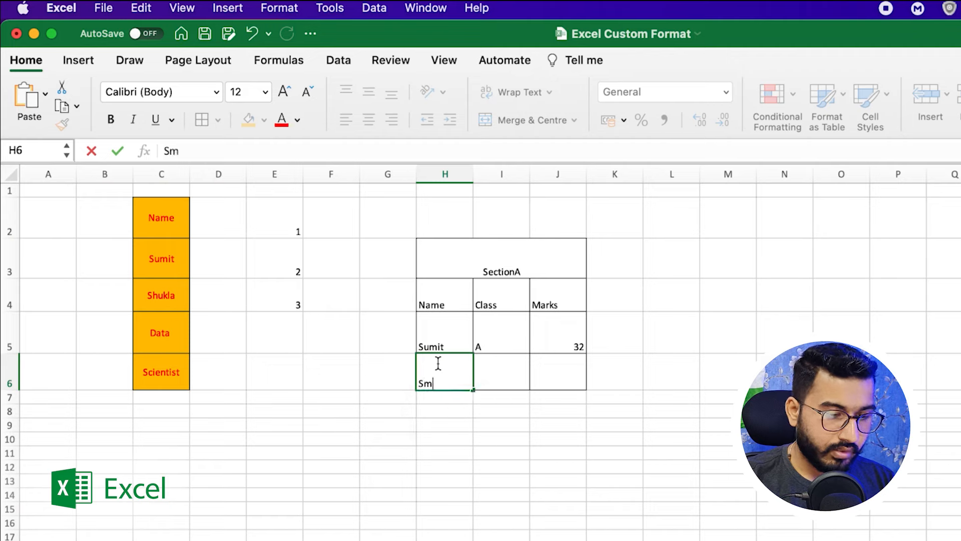
{"action": "type", "text": "riti"}
{"action": "key", "text": "Tab"}
{"action": "type", "text": "B"}
{"action": "key", "text": "Tab"}
{"action": "type", "text": "2"}
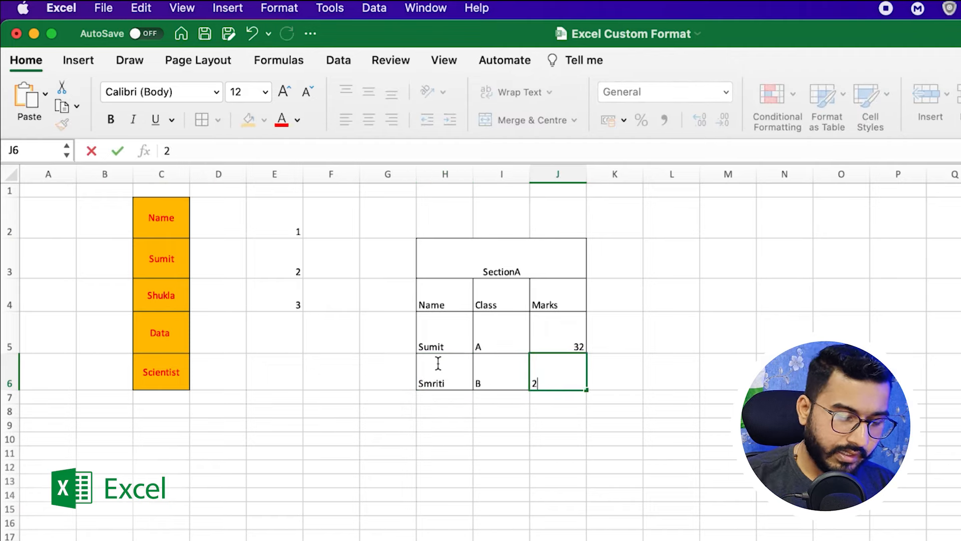
{"action": "left_click", "coordinate": [647, 450]}
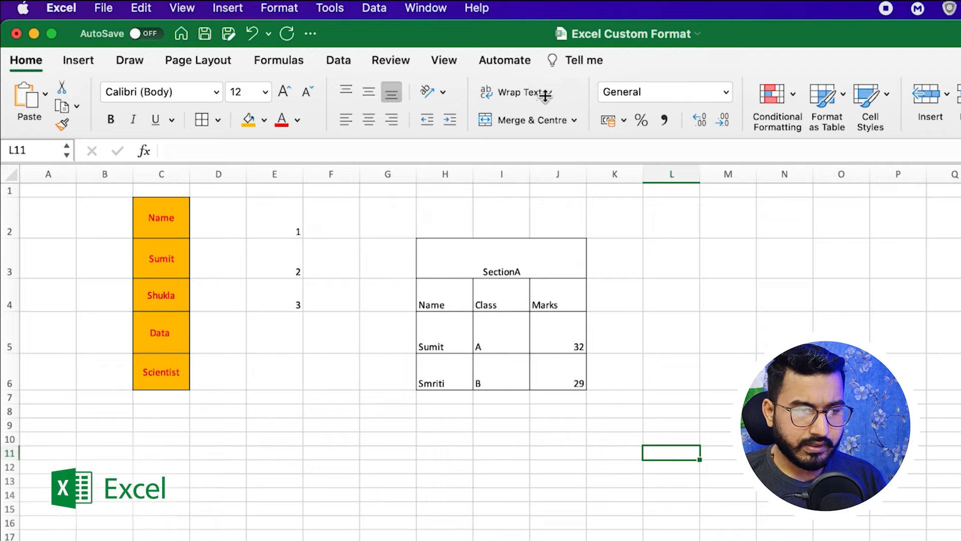
Enter a full name followed by 'Data Scientist' in cell L3.
{"action": "left_click", "coordinate": [681, 270]}
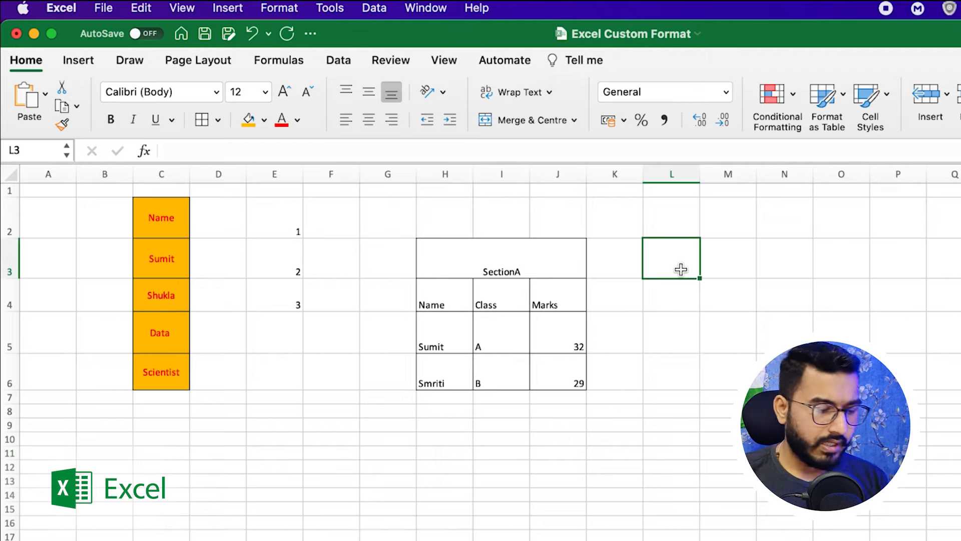
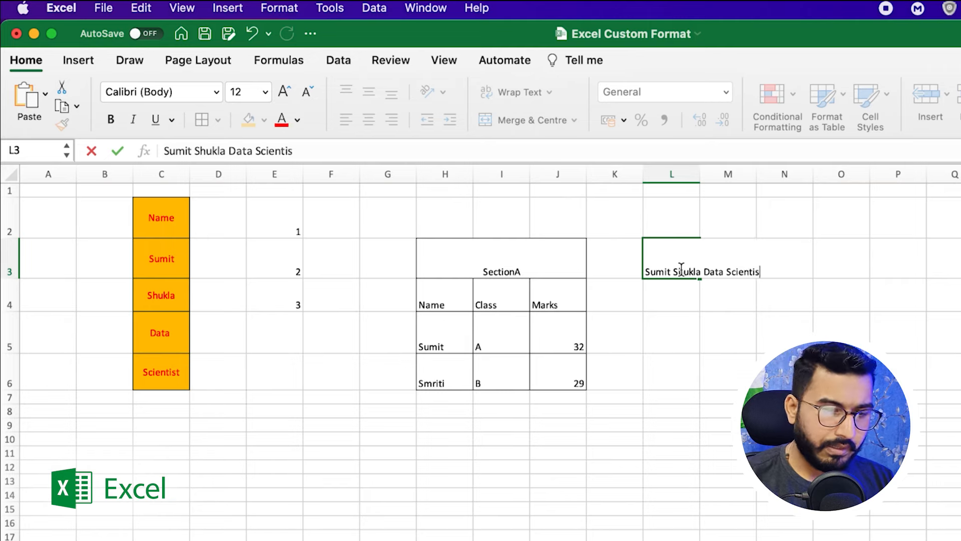
{"action": "left_click", "coordinate": [715, 379]}
Apply Wrap Text to L3 so the entry shows on three lines.
{"action": "left_click", "coordinate": [678, 263]}
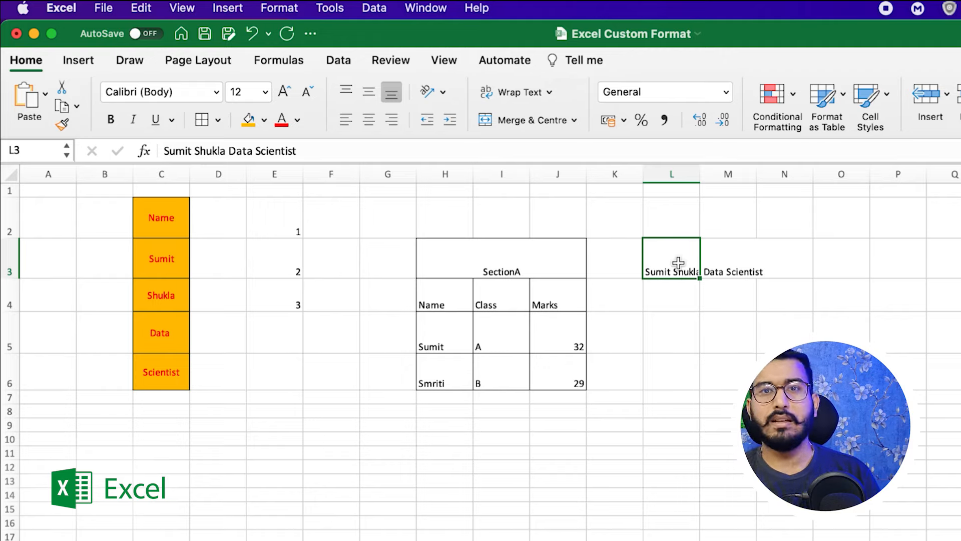
{"action": "left_click", "coordinate": [524, 93]}
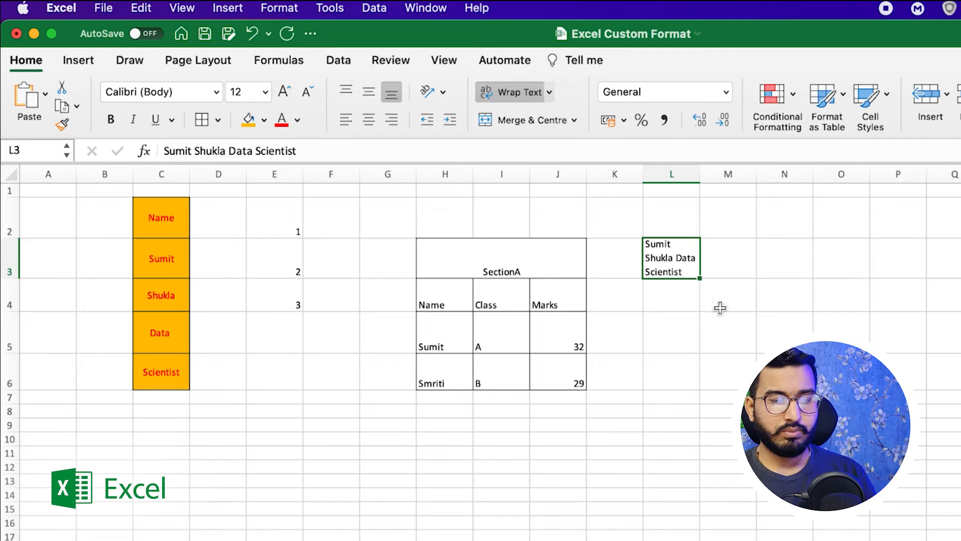
{"action": "left_click", "coordinate": [682, 297]}
{"action": "left_click", "coordinate": [682, 260]}
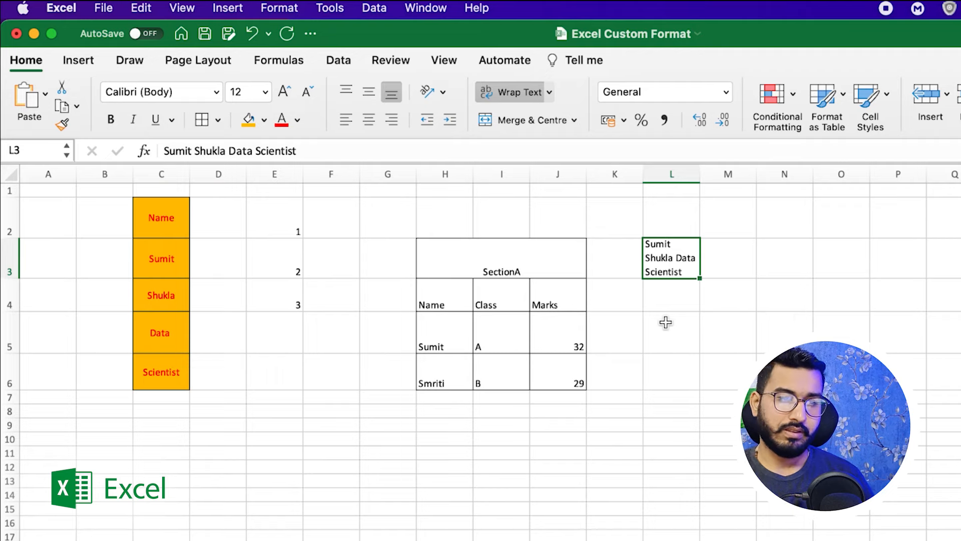
{"action": "left_click", "coordinate": [720, 331]}
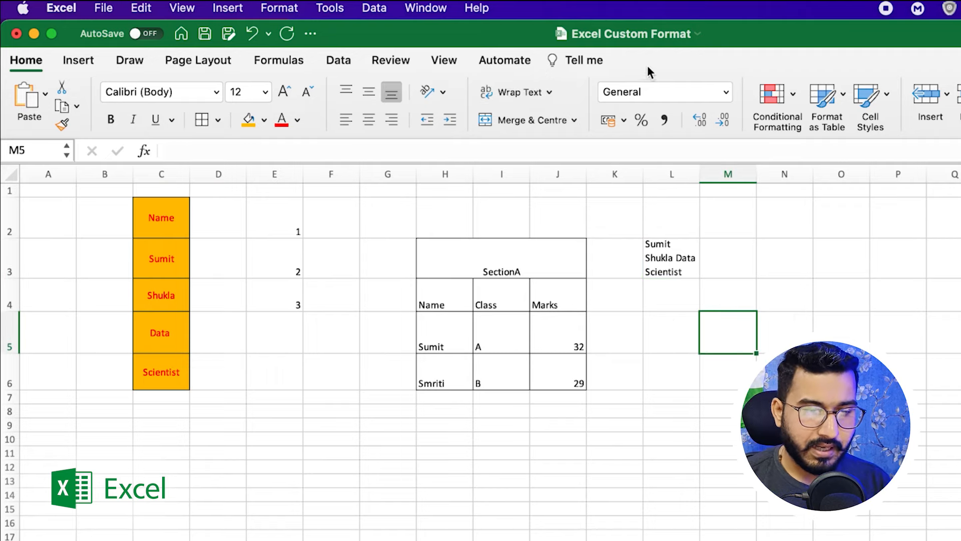
Look through the number format list and select wrapped cell L3, leaving formats unchanged.
{"action": "left_click", "coordinate": [645, 92]}
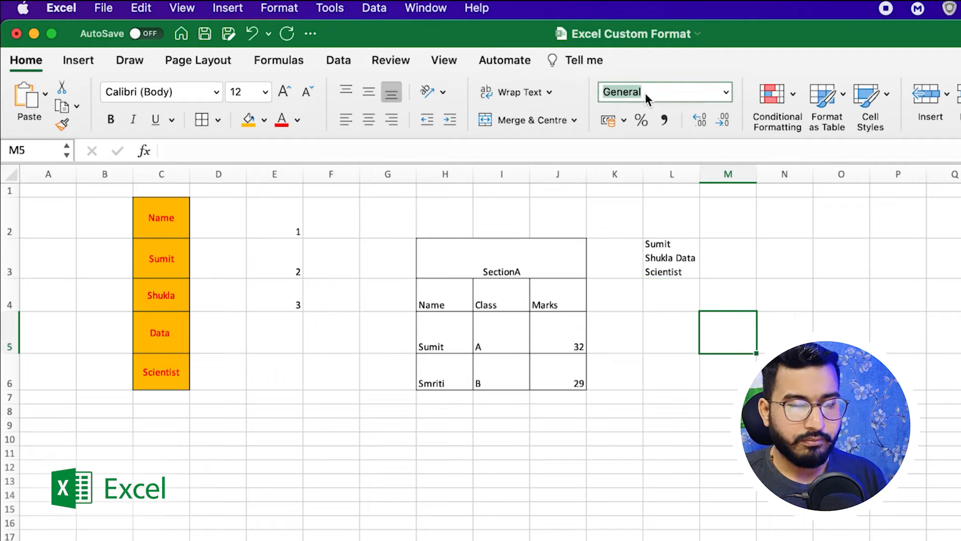
{"action": "left_click", "coordinate": [725, 92]}
{"action": "key", "text": "Escape"}
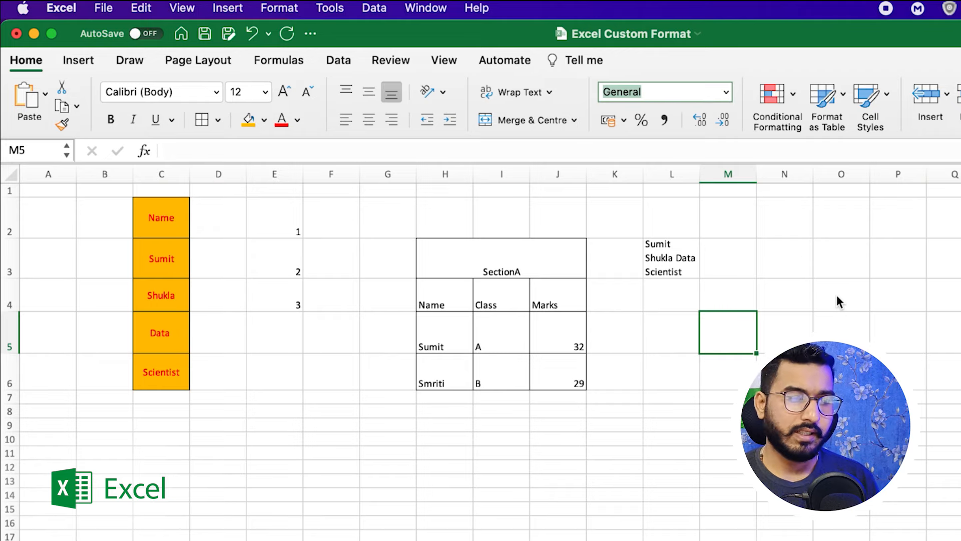
{"action": "left_click", "coordinate": [669, 261]}
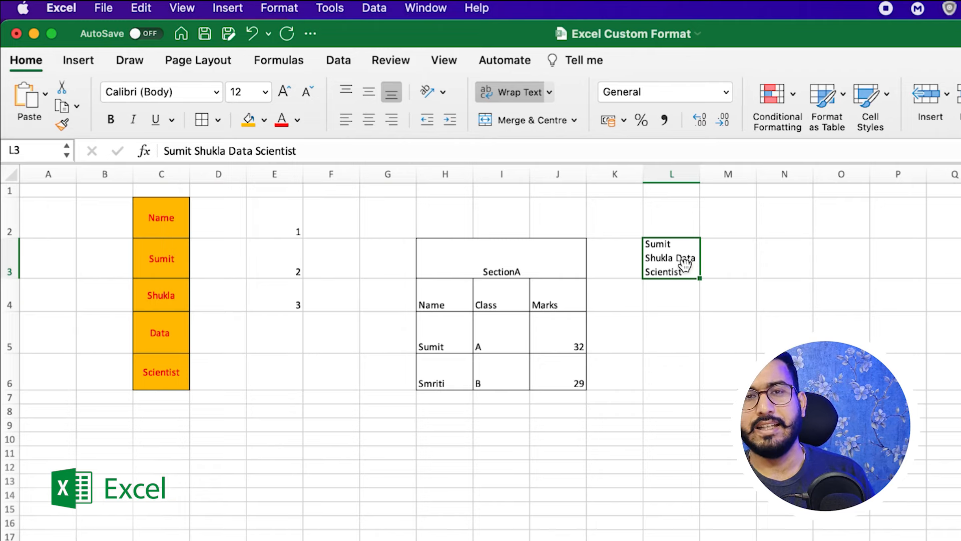
{"action": "left_click", "coordinate": [726, 92]}
{"action": "left_click", "coordinate": [498, 434]}
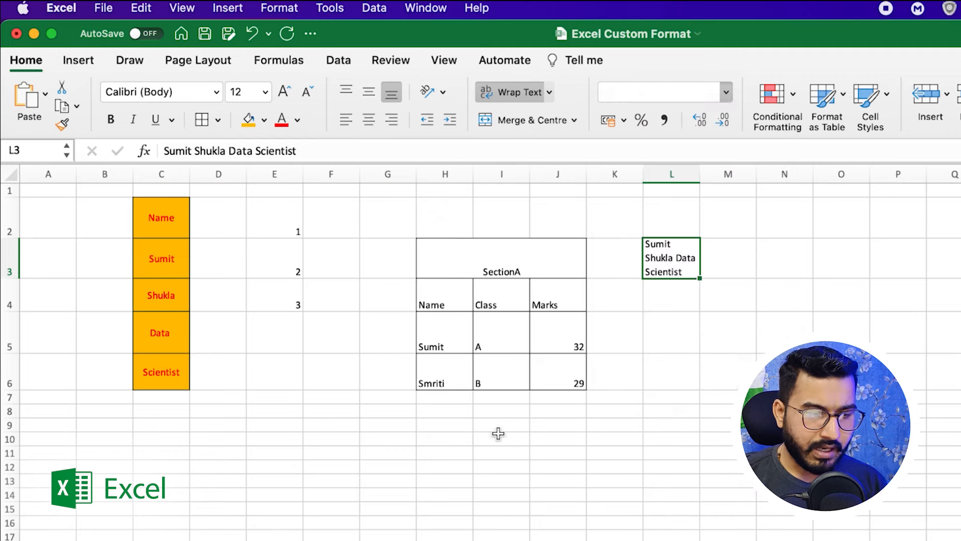
Apply the Number format to marks 32 and 29 in J5:J6, showing 32.00 and 29.00.
{"action": "left_click_drag", "start_coordinate": [554, 343], "coordinate": [553, 369]}
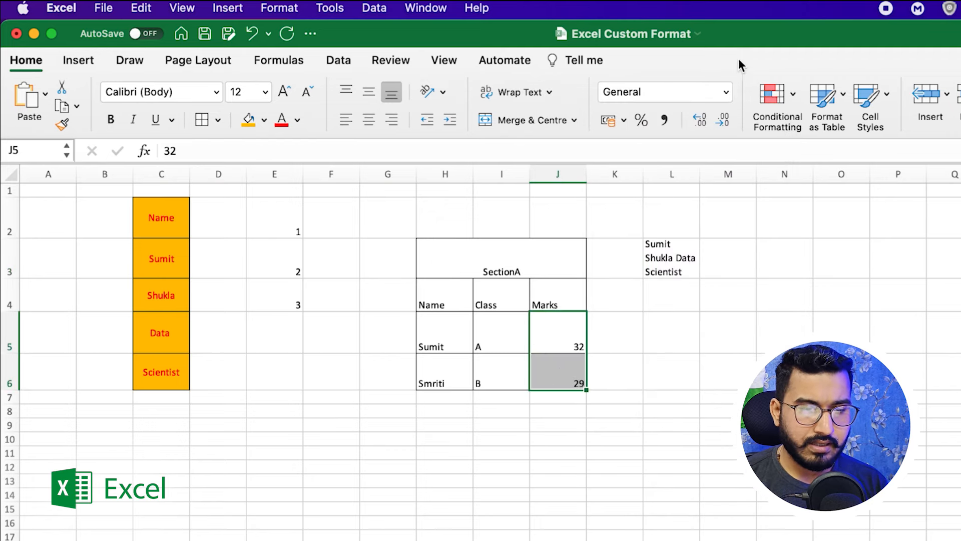
{"action": "left_click", "coordinate": [727, 86]}
{"action": "left_click", "coordinate": [661, 157]}
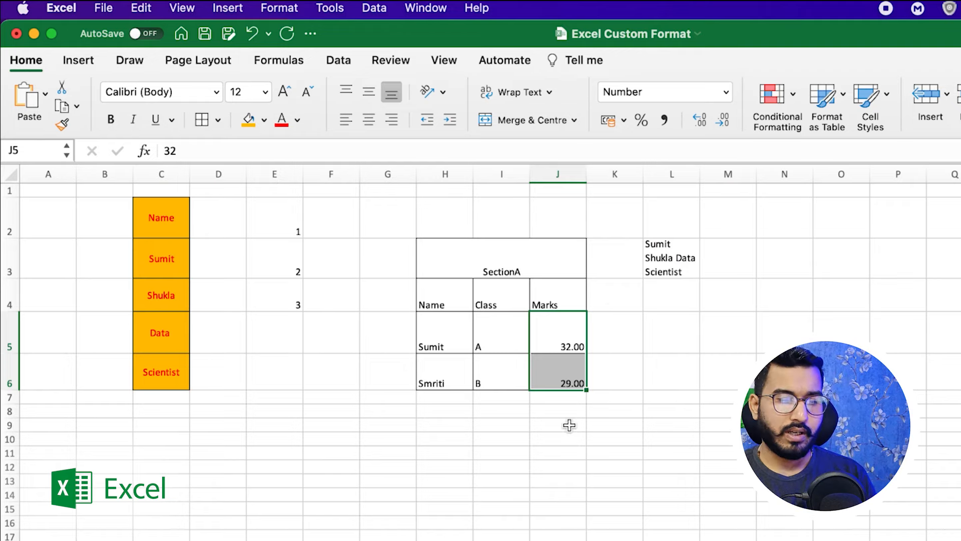
{"action": "left_click", "coordinate": [578, 423]}
{"action": "left_click_drag", "start_coordinate": [575, 343], "coordinate": [572, 378]}
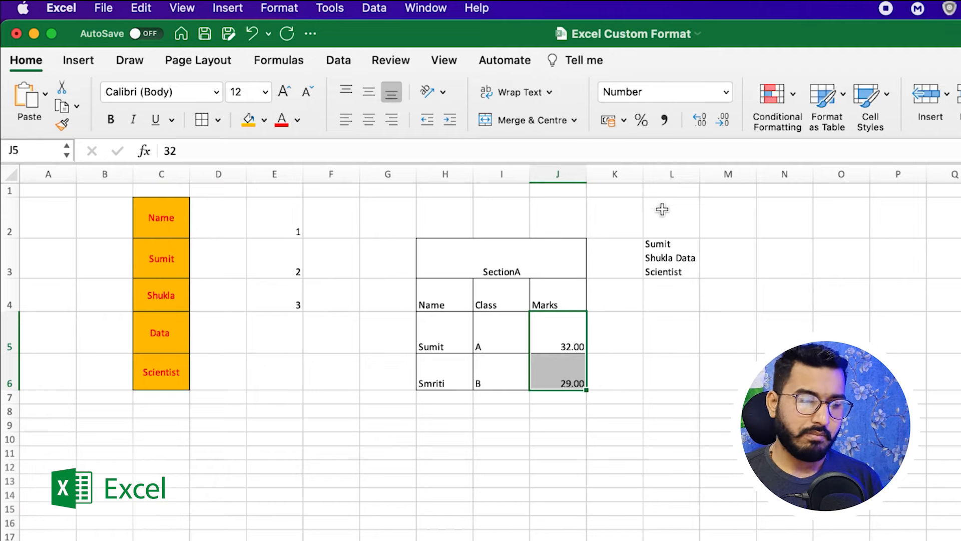
{"action": "left_click", "coordinate": [693, 369]}
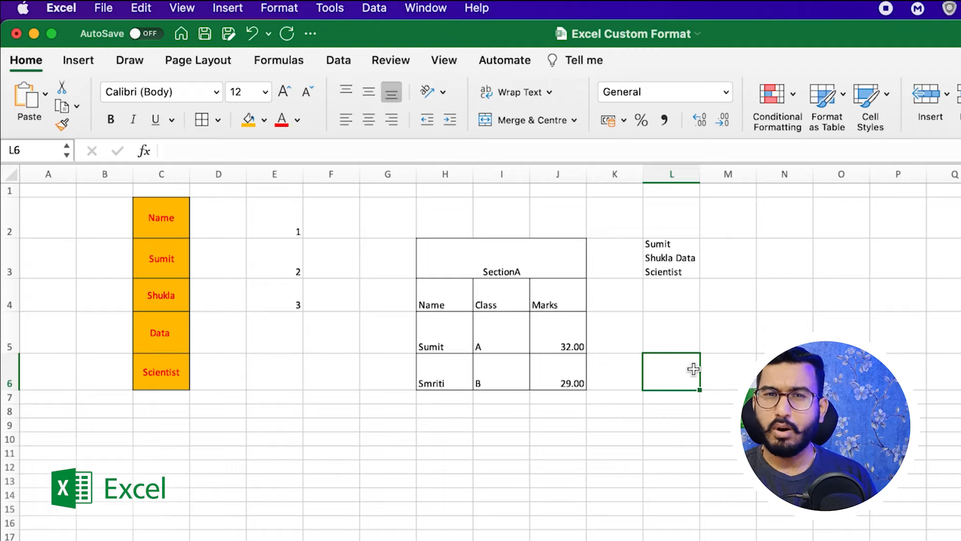
{"action": "left_click", "coordinate": [746, 348]}
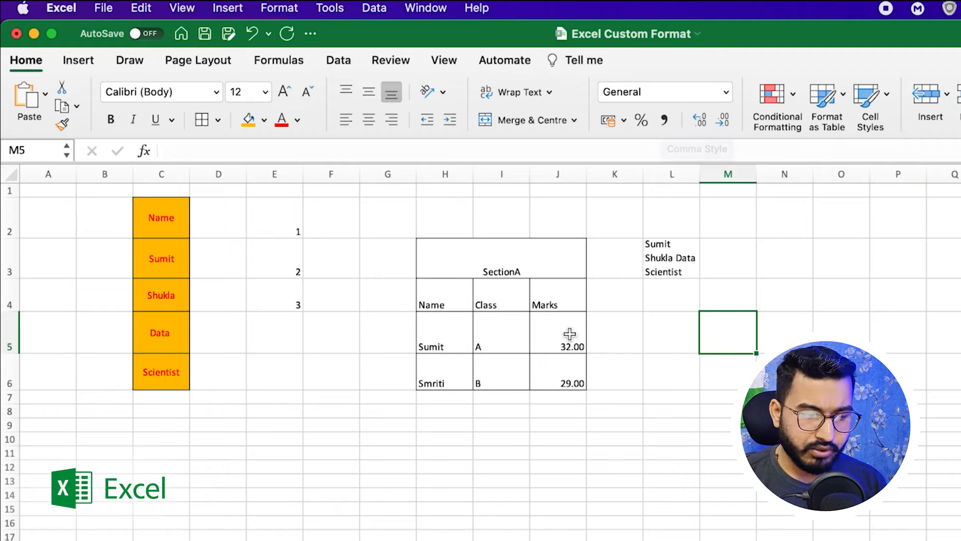
Enter the number 1234567 in cell L8.
{"action": "left_click_drag", "start_coordinate": [569, 335], "coordinate": [569, 371]}
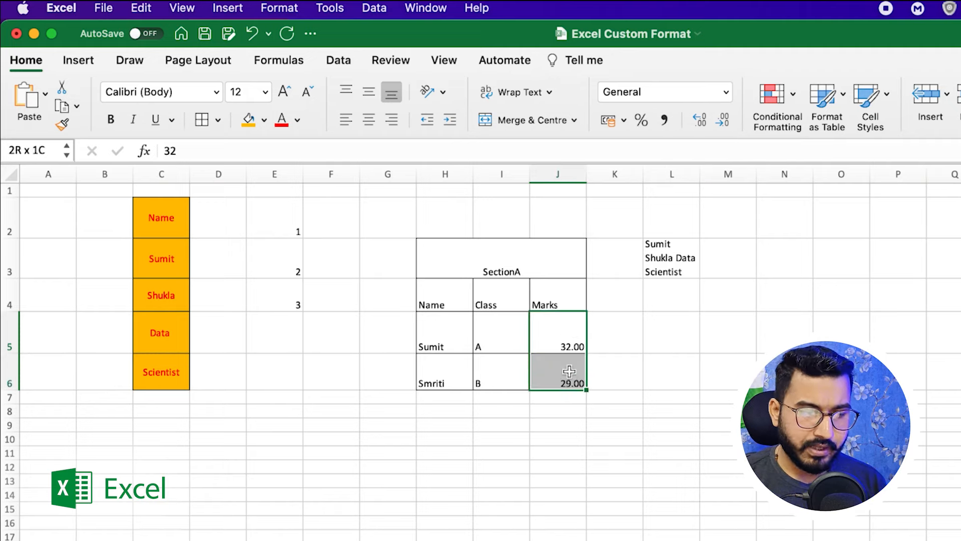
{"action": "left_click", "coordinate": [667, 415]}
{"action": "type", "text": "1234567"}
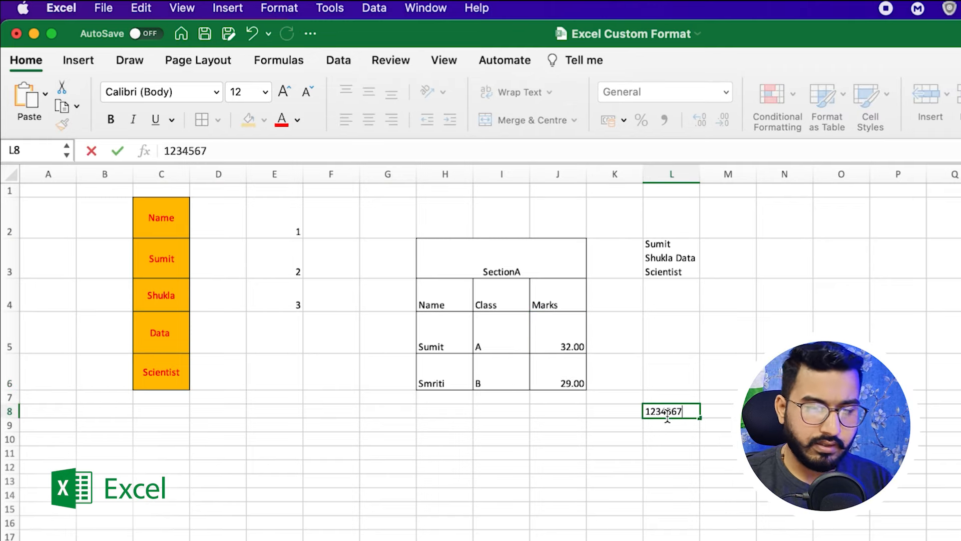
{"action": "left_click", "coordinate": [730, 463]}
{"action": "left_click", "coordinate": [675, 410]}
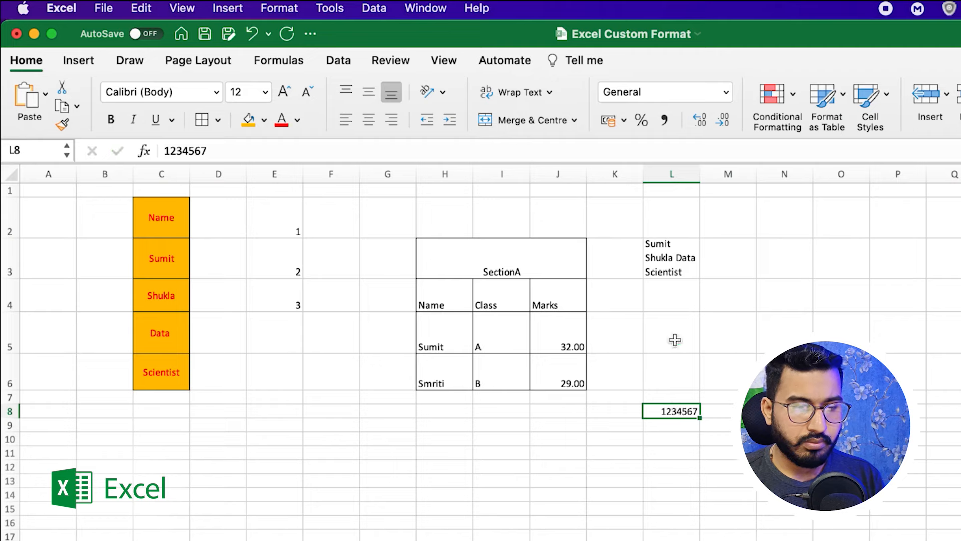
Give L8 Comma Style and adjust its decimals to display 12,34,567.00000.
{"action": "left_click", "coordinate": [664, 121]}
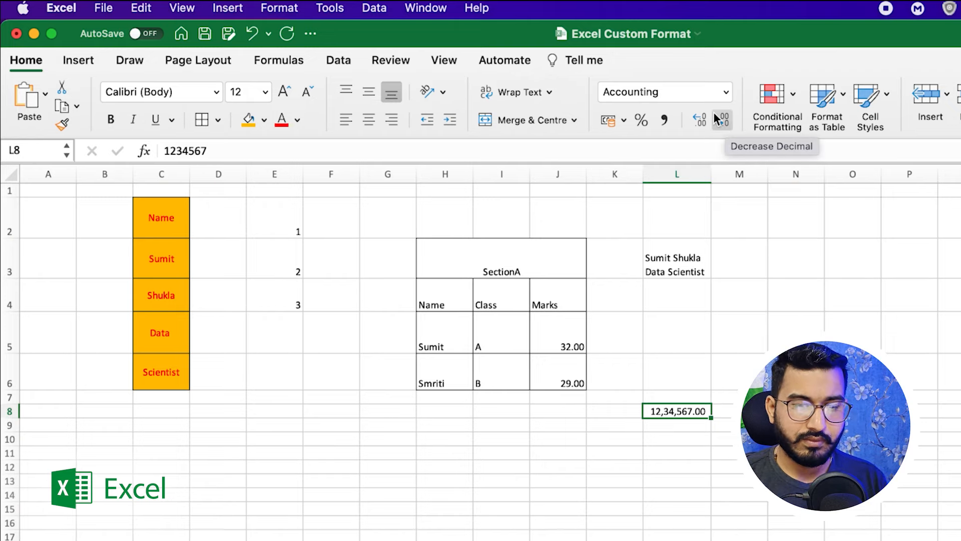
{"action": "left_click", "coordinate": [723, 122]}
{"action": "left_click", "coordinate": [723, 122]}
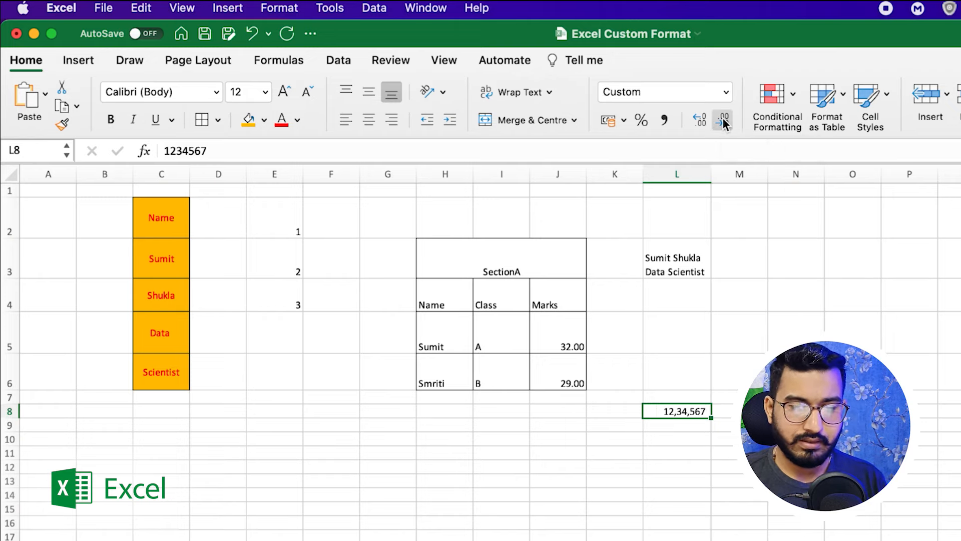
{"action": "left_click", "coordinate": [700, 122]}
{"action": "left_click", "coordinate": [700, 122]}
{"action": "left_click", "coordinate": [700, 122]}
{"action": "left_click", "coordinate": [700, 122]}
{"action": "left_click", "coordinate": [700, 122]}
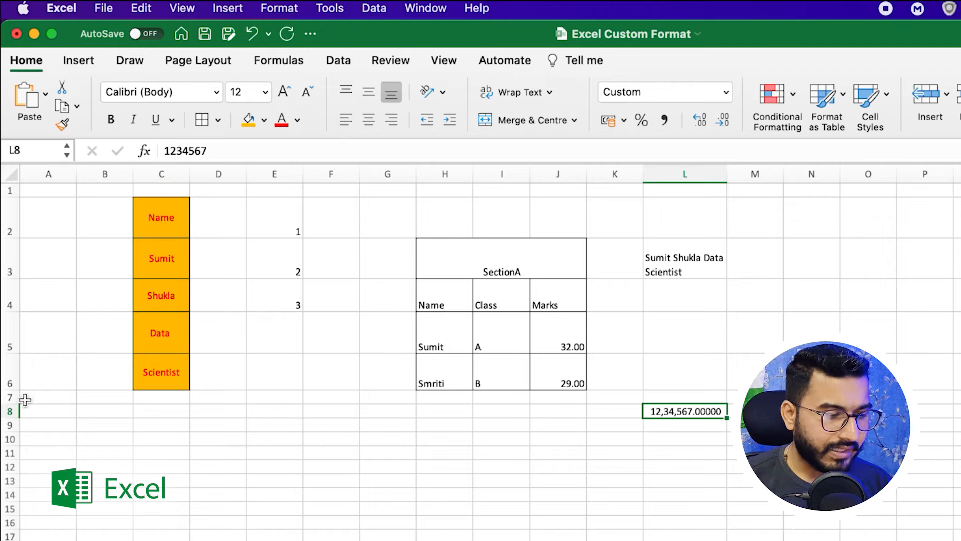
{"action": "left_click", "coordinate": [7, 412]}
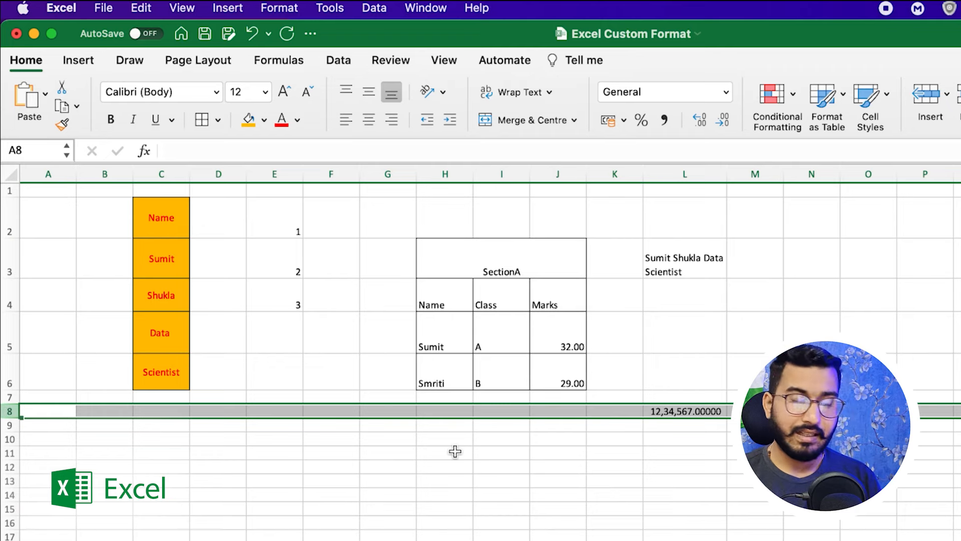
Insert a blank row above row 8 and a blank column before column A.
{"action": "right_click", "coordinate": [7, 410]}
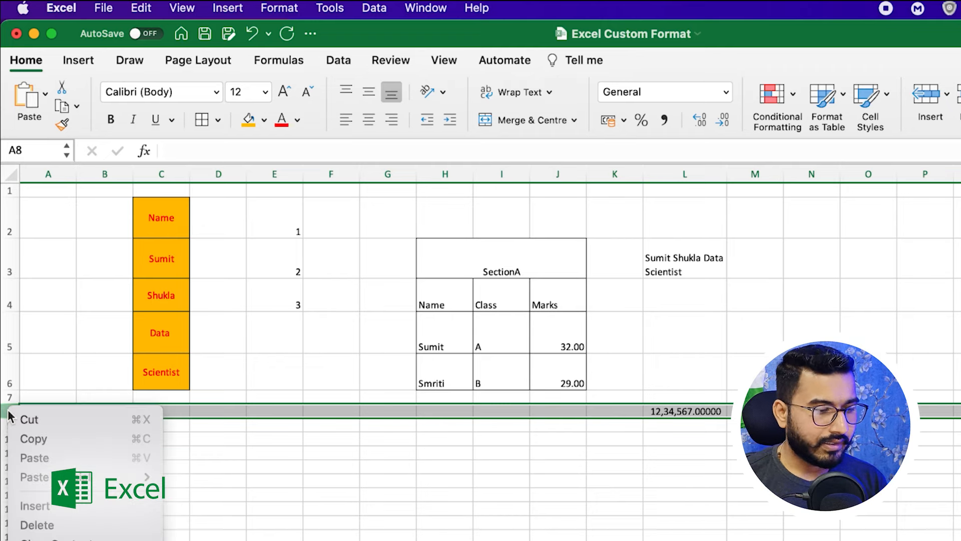
{"action": "left_click", "coordinate": [48, 507]}
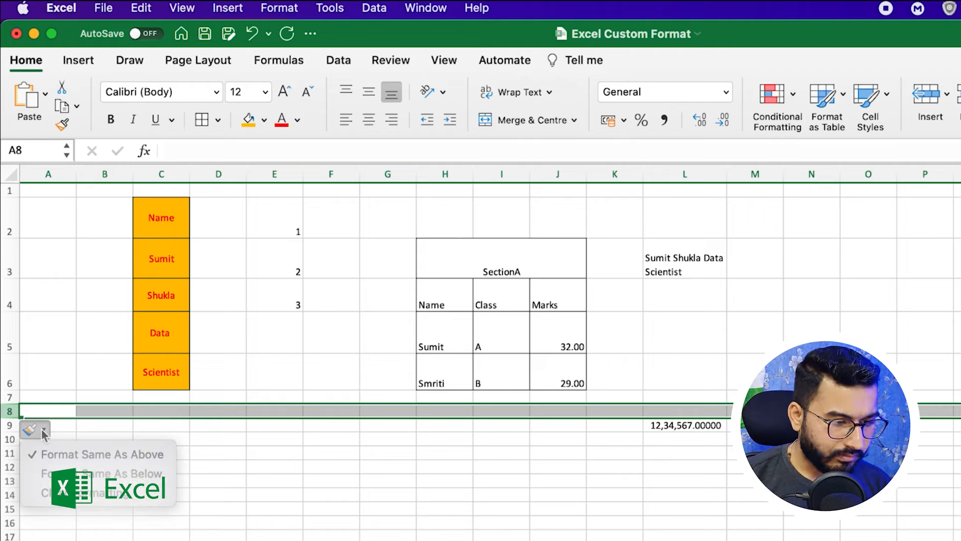
{"action": "left_click", "coordinate": [42, 172]}
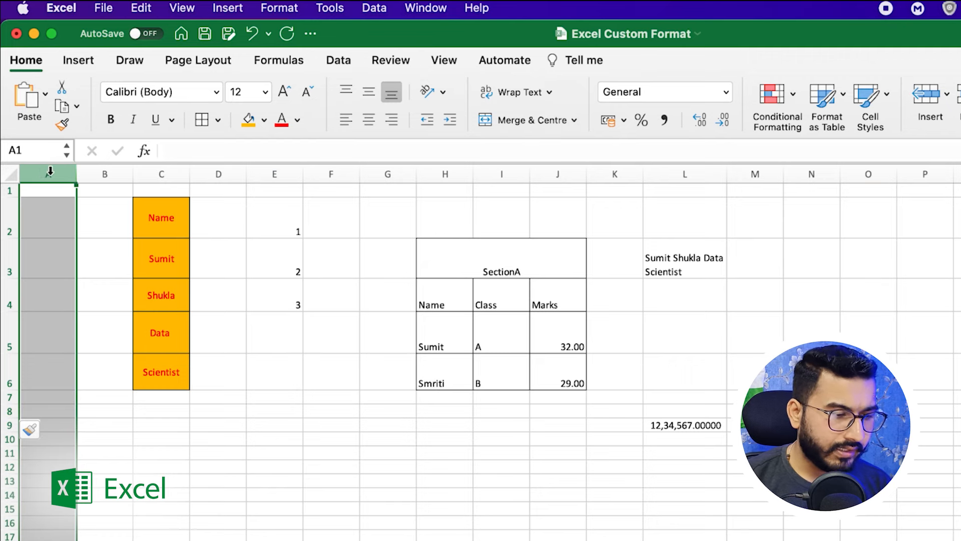
{"action": "right_click", "coordinate": [50, 172]}
{"action": "left_click", "coordinate": [97, 268]}
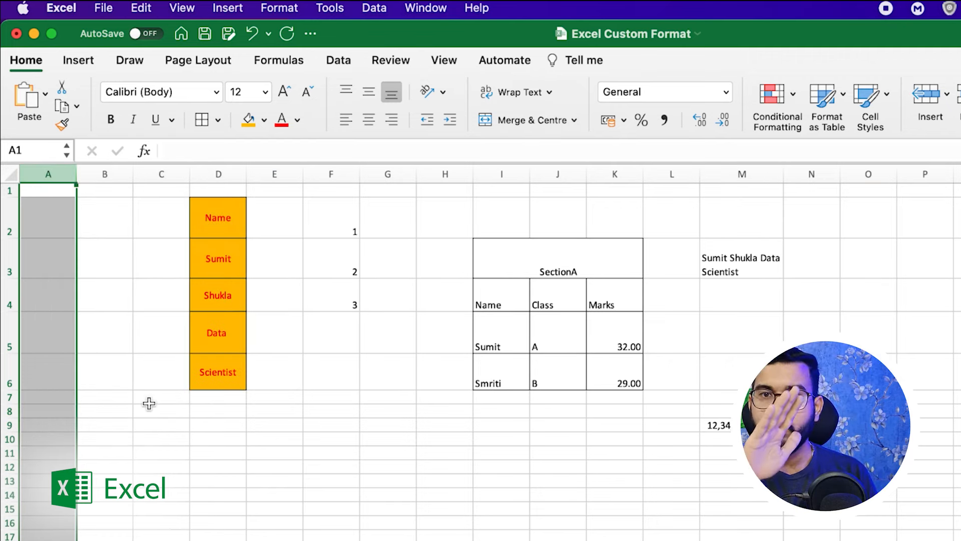
{"action": "left_click", "coordinate": [126, 452]}
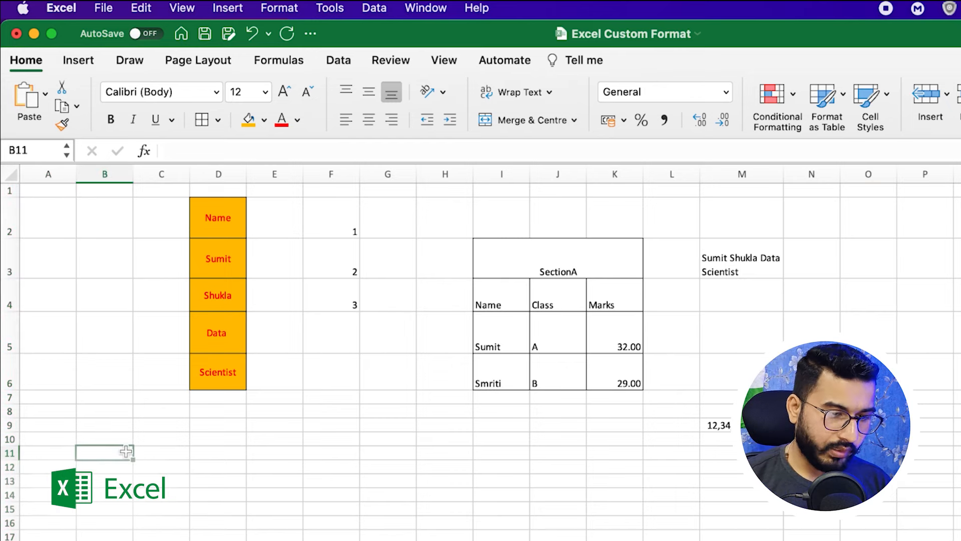
Insert a blank column at D and a blank row above the 12,34,567.00000 number.
{"action": "left_click", "coordinate": [221, 174]}
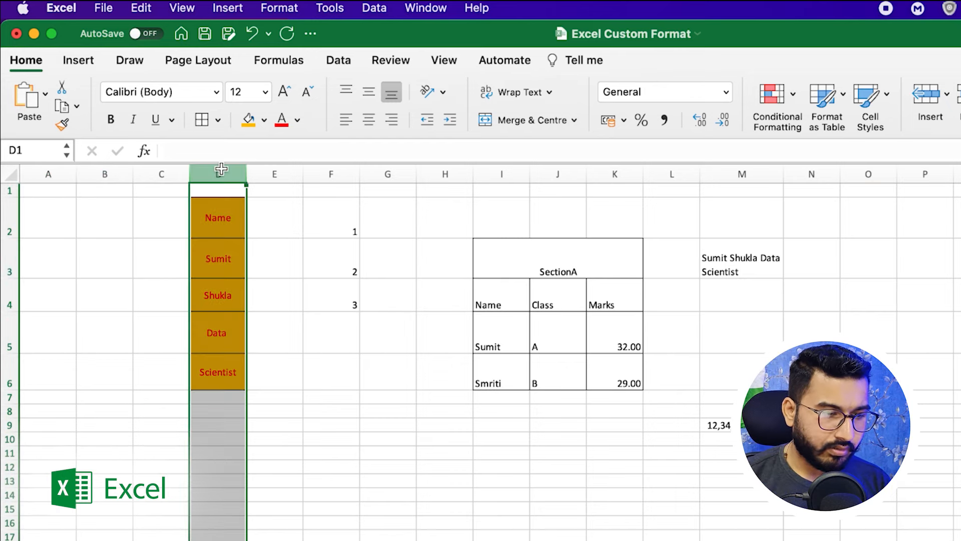
{"action": "right_click", "coordinate": [222, 173]}
{"action": "left_click", "coordinate": [254, 270]}
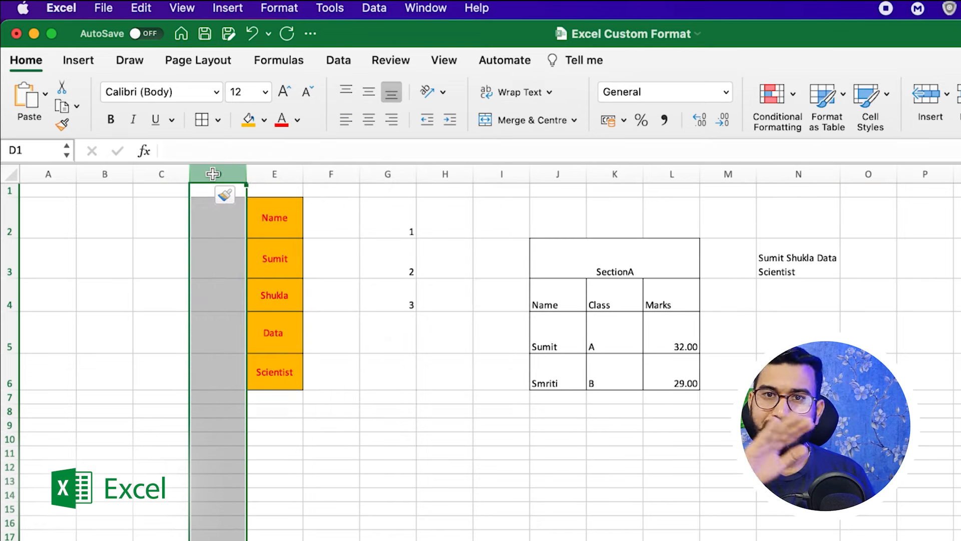
{"action": "left_click", "coordinate": [385, 397]}
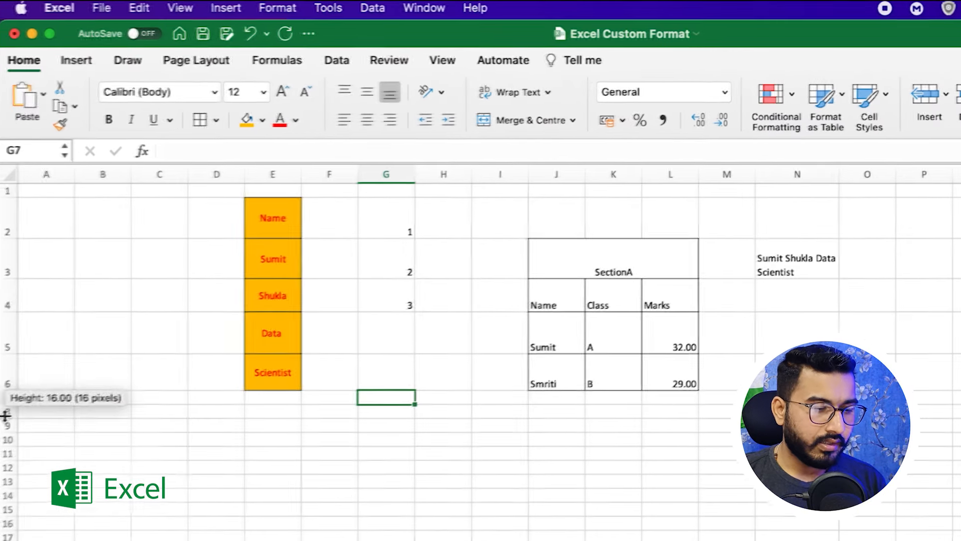
{"action": "left_click", "coordinate": [6, 416]}
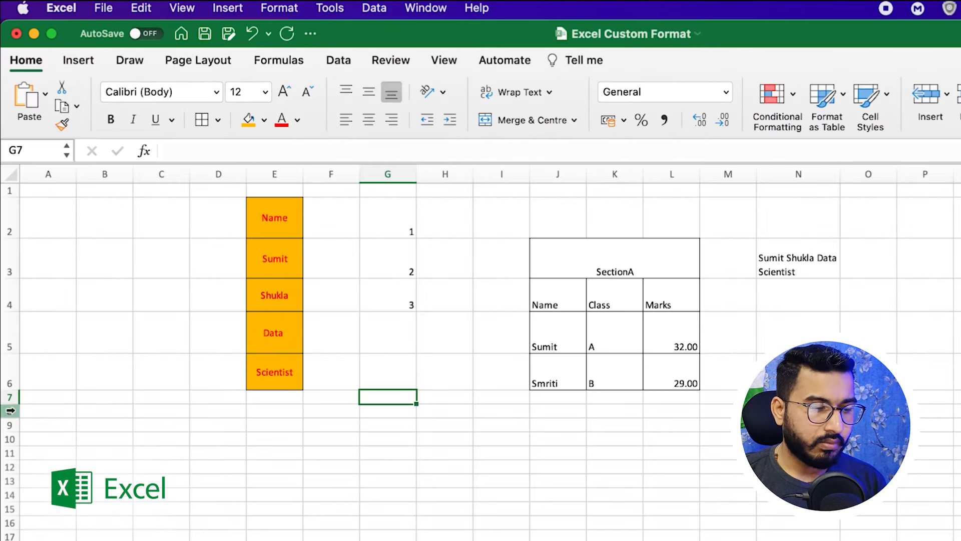
{"action": "left_click", "coordinate": [9, 411]}
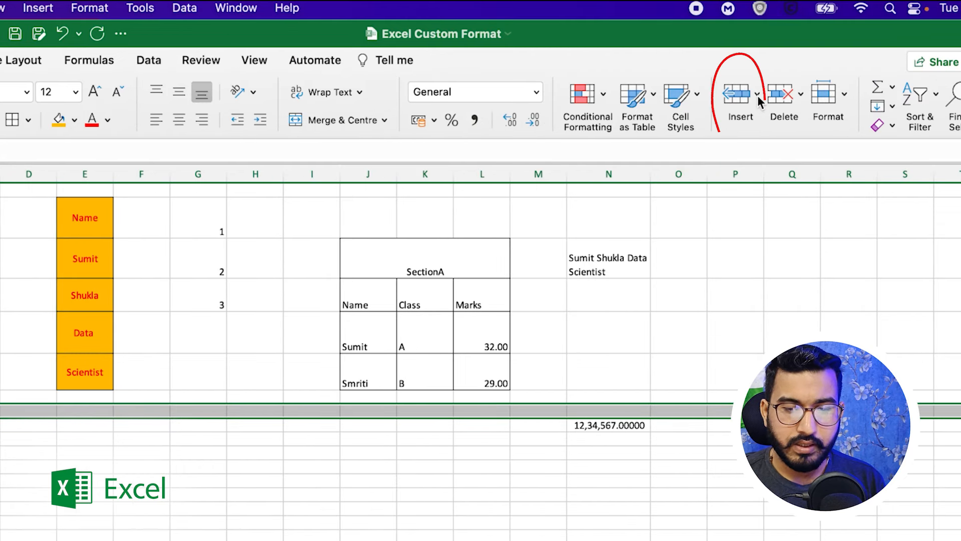
{"action": "left_click", "coordinate": [758, 98]}
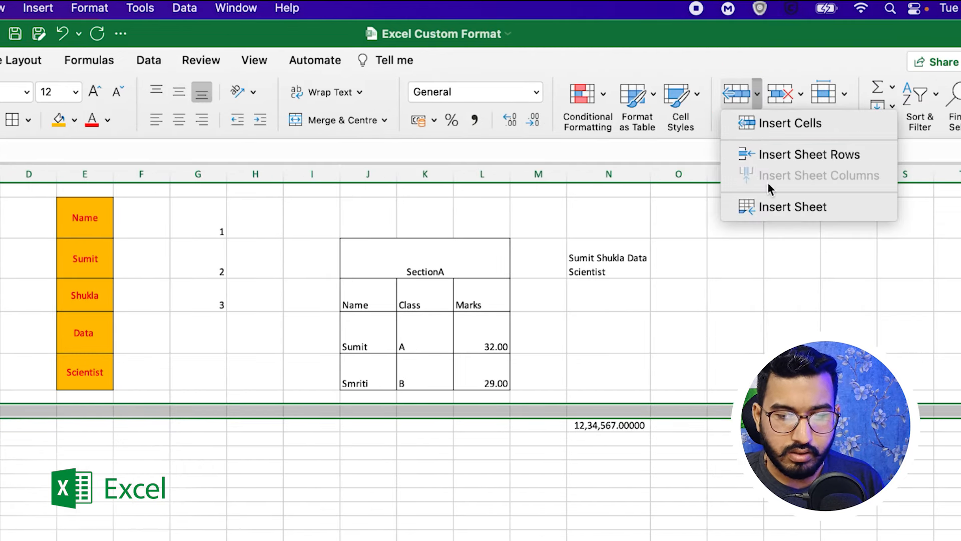
{"action": "left_click", "coordinate": [773, 123]}
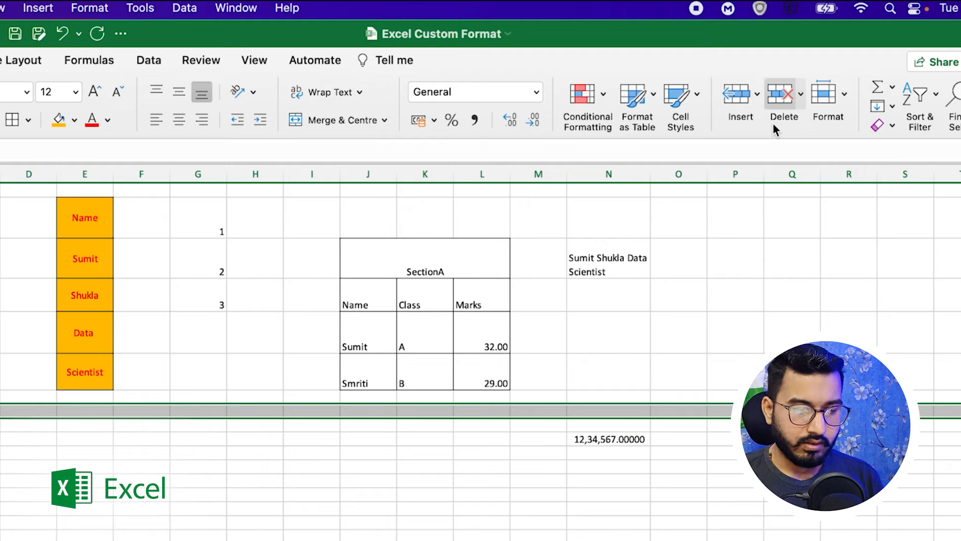
{"action": "left_click", "coordinate": [608, 411]}
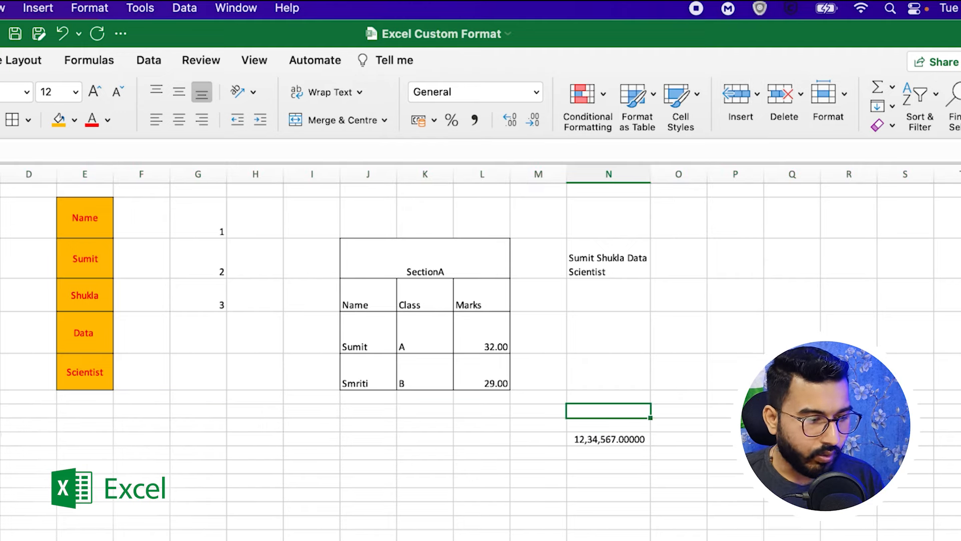
{"action": "left_click", "coordinate": [608, 439]}
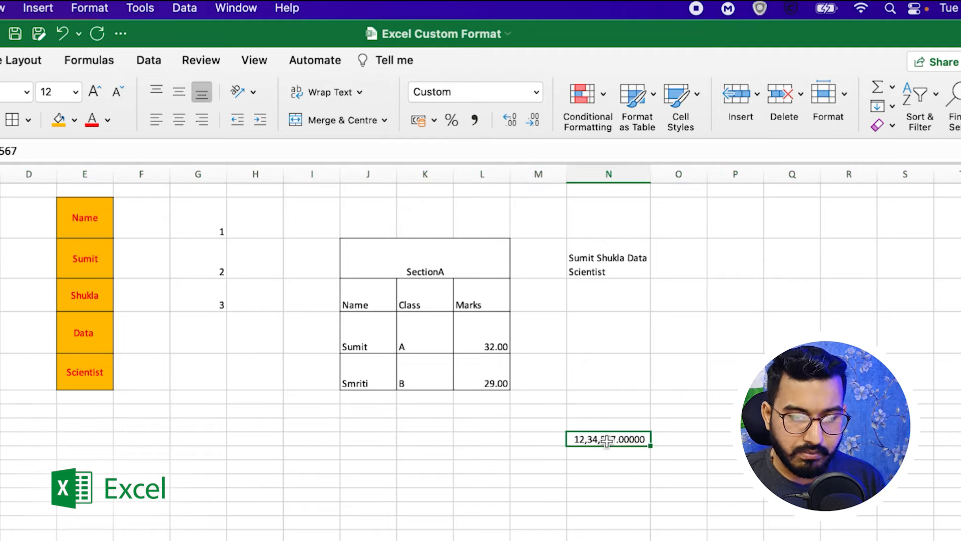
Insert a cell above 29.00, then cut and paste 29.00 back into Smriti's row.
{"action": "left_click", "coordinate": [473, 374]}
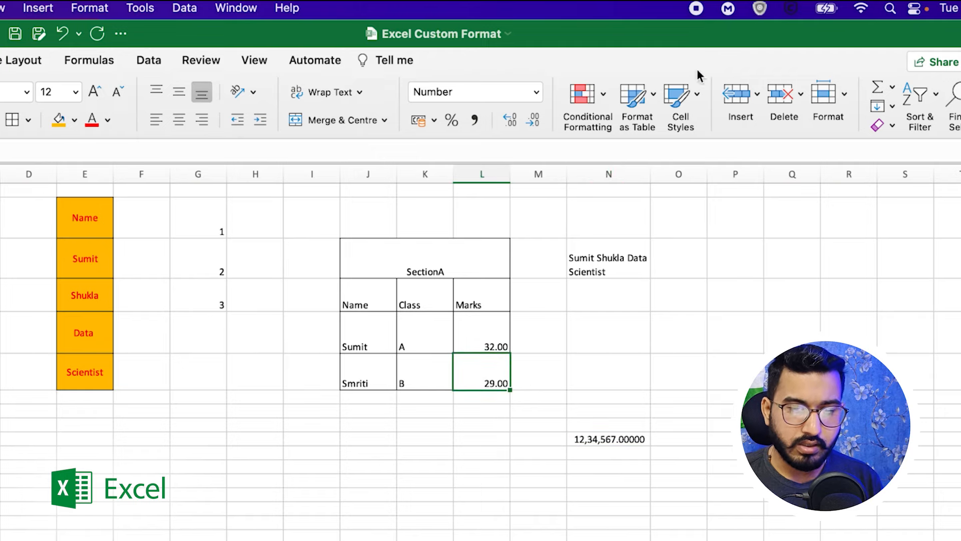
{"action": "left_click", "coordinate": [742, 96]}
{"action": "left_click", "coordinate": [473, 423]}
{"action": "left_click", "coordinate": [488, 375]}
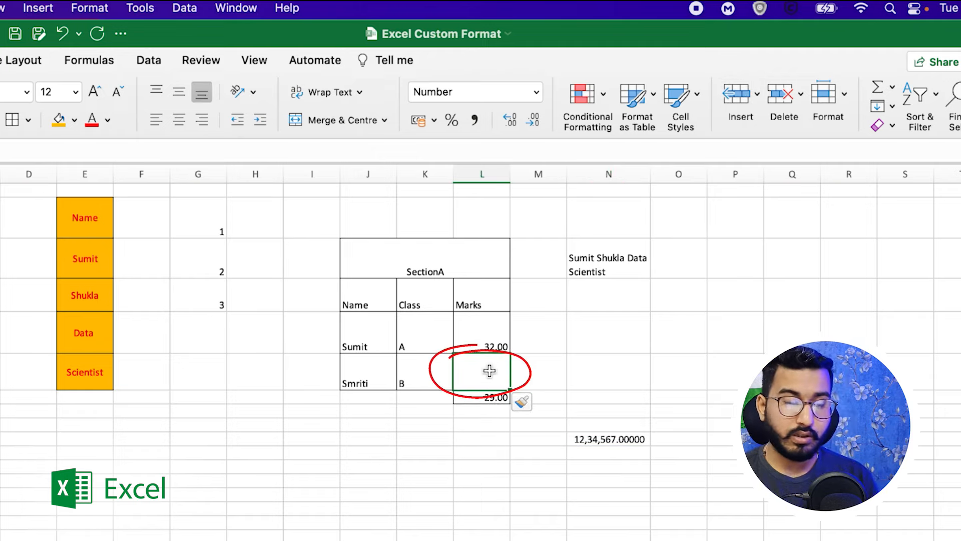
{"action": "left_click", "coordinate": [489, 398]}
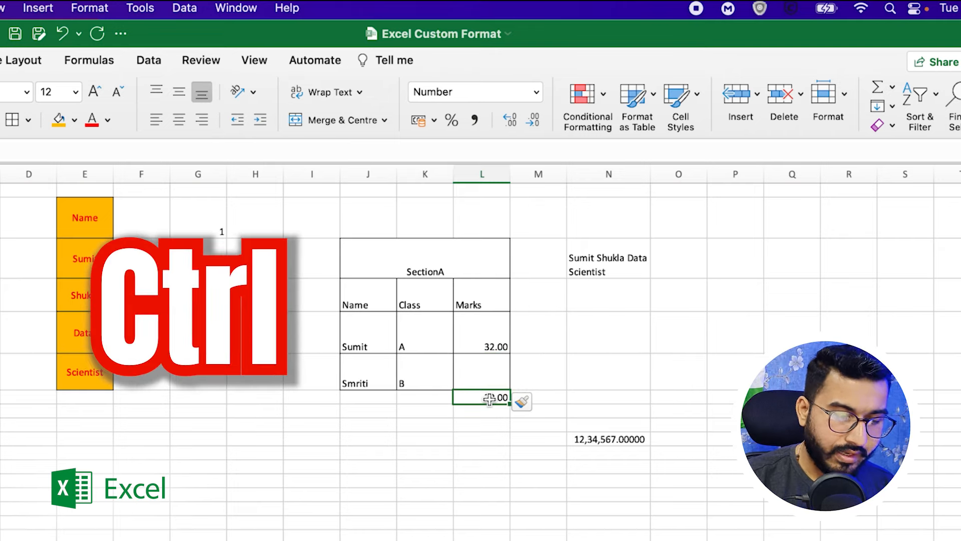
{"action": "key", "text": "ctrl+x"}
{"action": "left_click", "coordinate": [486, 376]}
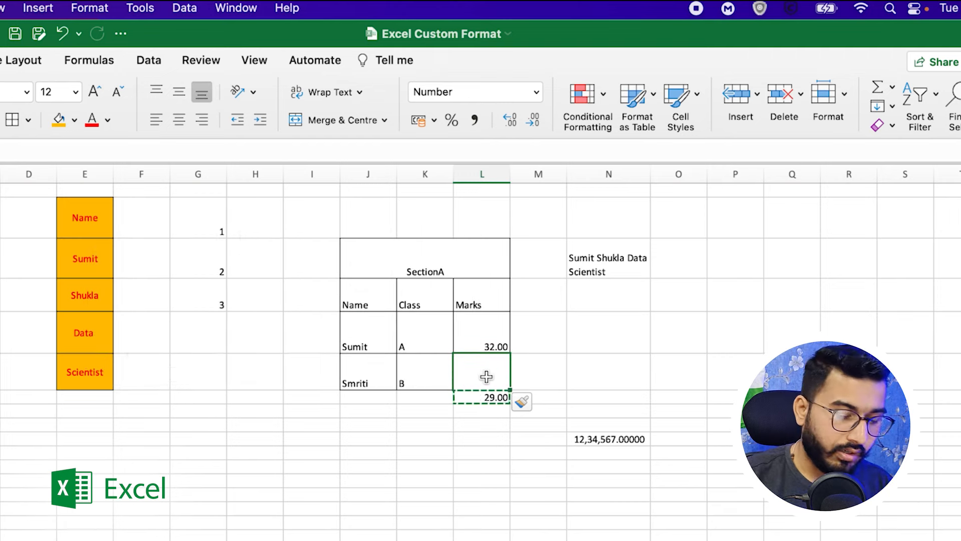
{"action": "key", "text": "ctrl+v"}
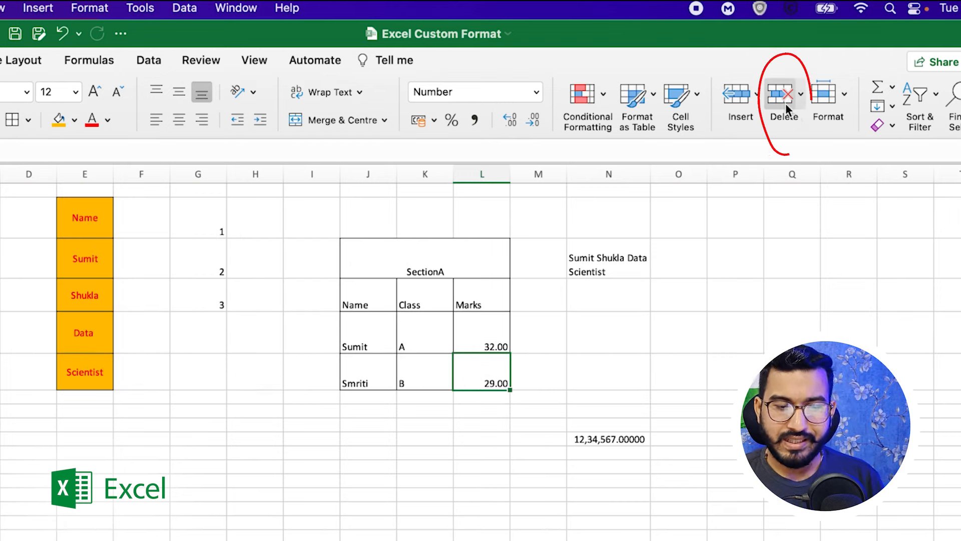
Delete rows 8 to 10, removing the 12,34,567.00000 number.
{"action": "left_click_drag", "start_coordinate": [8, 411], "coordinate": [5, 435]}
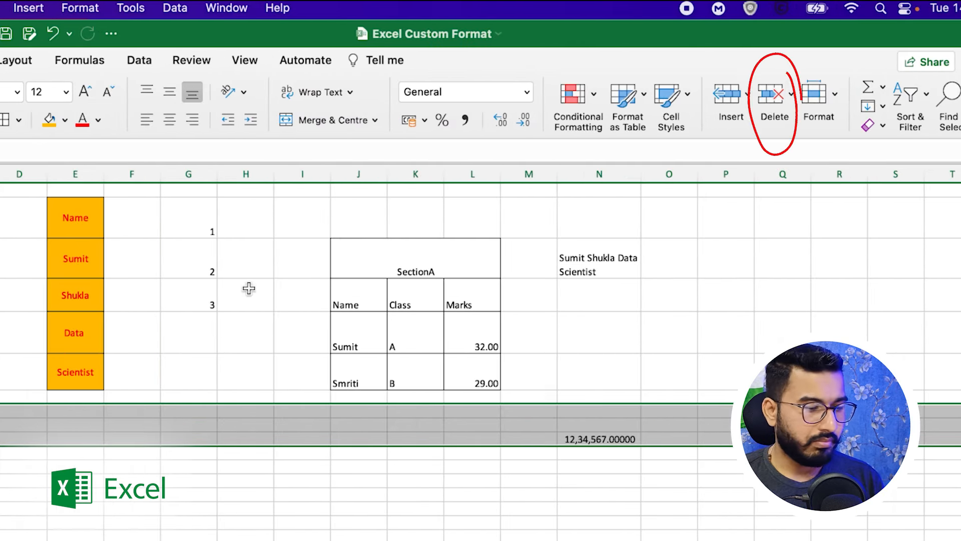
{"action": "right_click", "coordinate": [9, 422]}
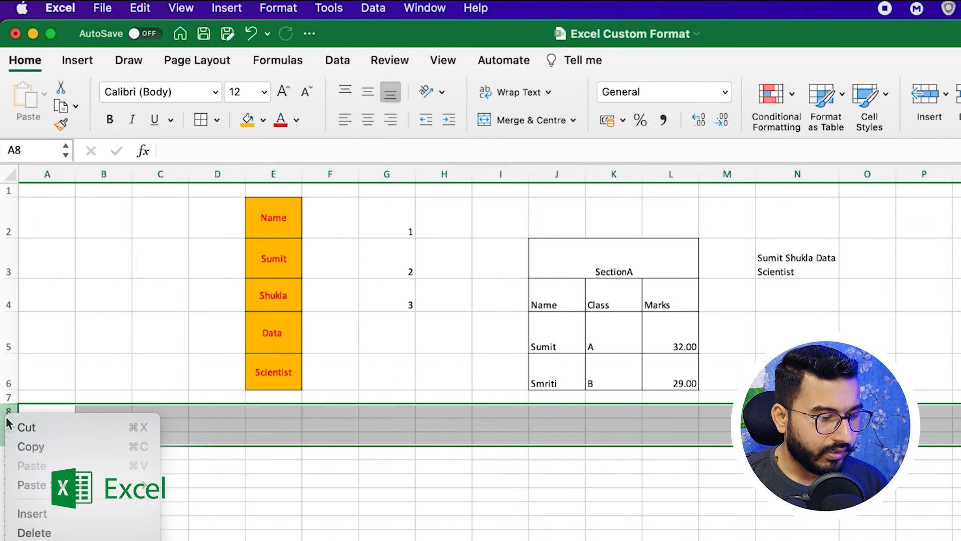
{"action": "left_click", "coordinate": [45, 533]}
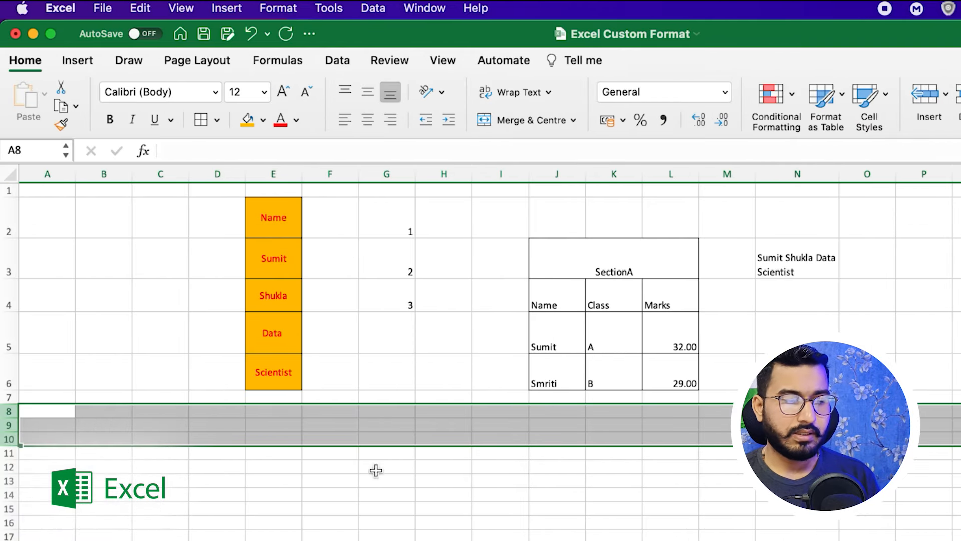
Look at the Home Format menu's cell size options without changing anything.
{"action": "left_click", "coordinate": [383, 466]}
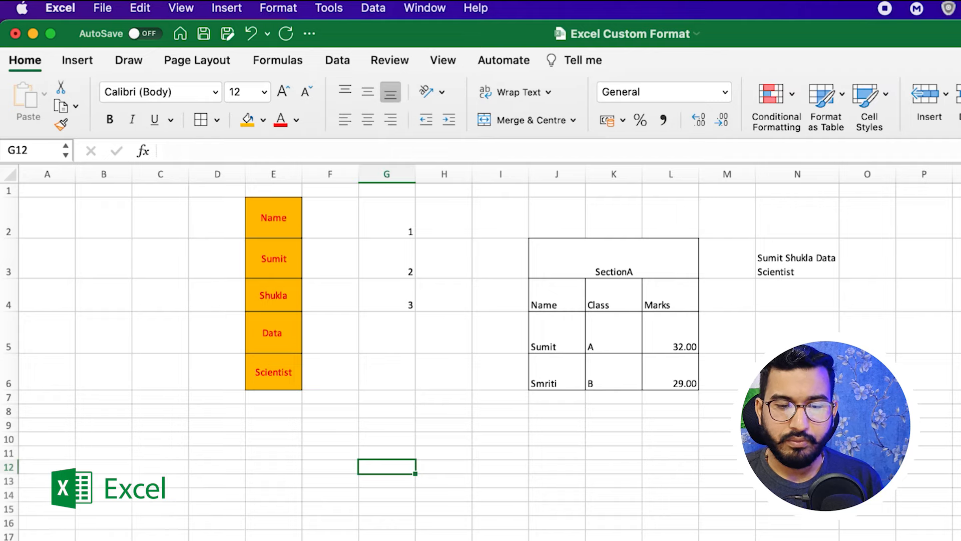
{"action": "left_click", "coordinate": [879, 93]}
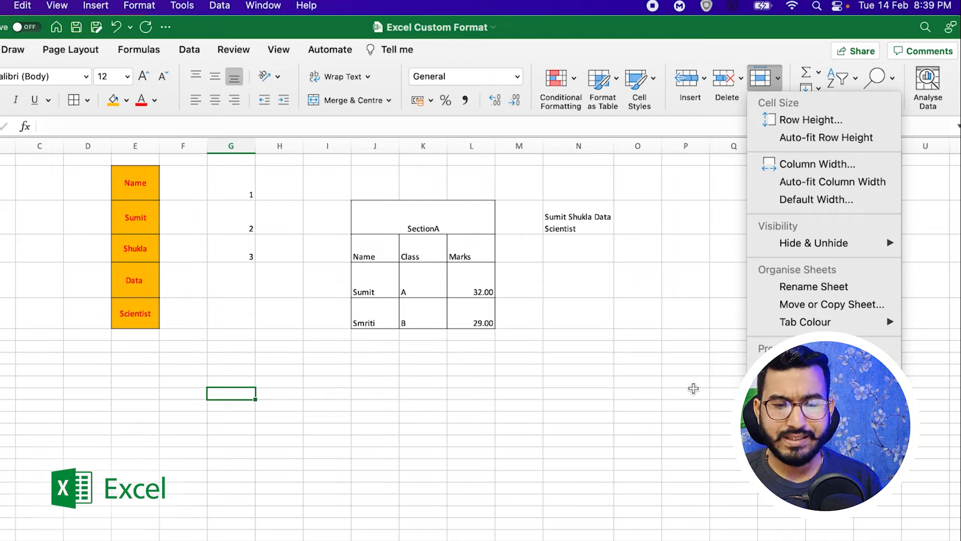
{"action": "left_click", "coordinate": [618, 452]}
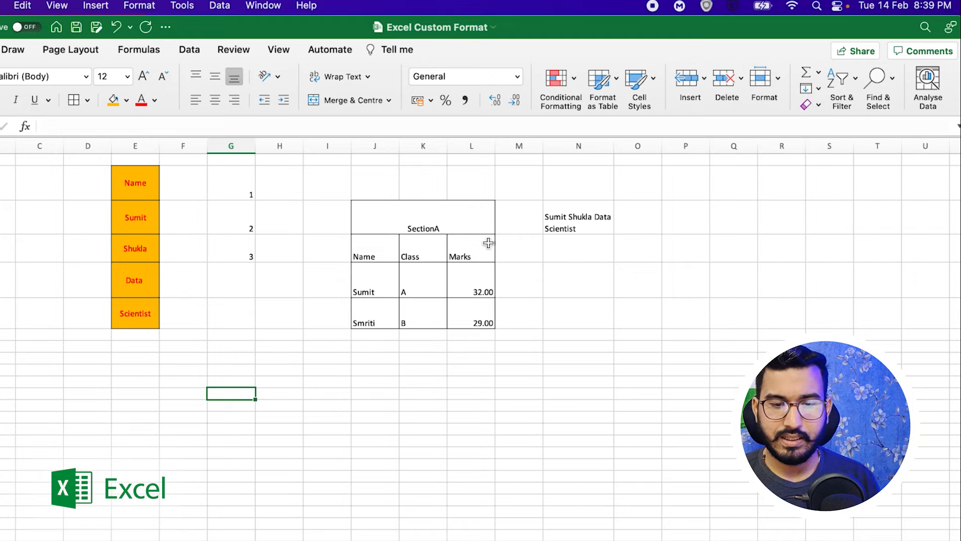
{"action": "scroll", "coordinate": [707, 323], "scroll_direction": "right", "scroll_amount": 1}
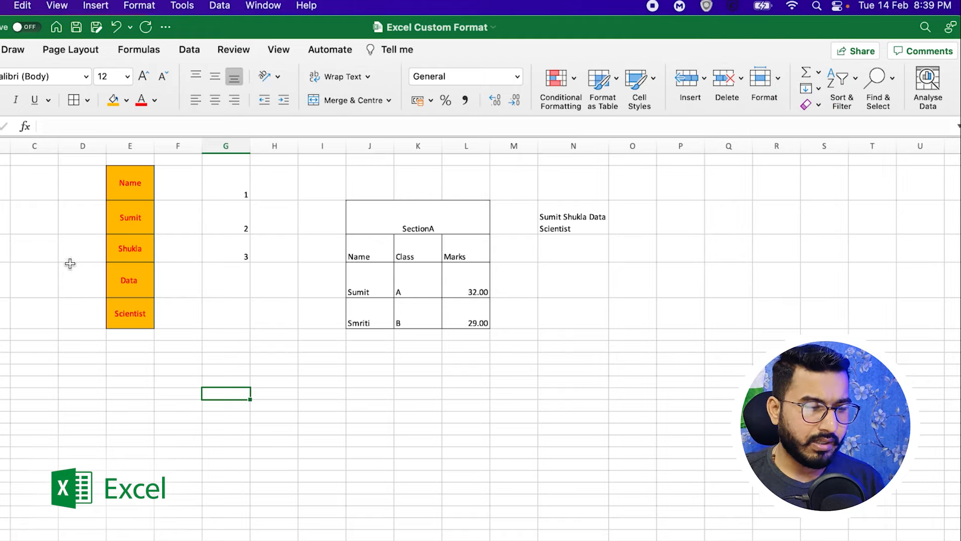
Use Clear All on the column G cells holding 1, 2 and 3.
{"action": "left_click", "coordinate": [238, 186]}
{"action": "left_click_drag", "start_coordinate": [237, 186], "coordinate": [237, 254]}
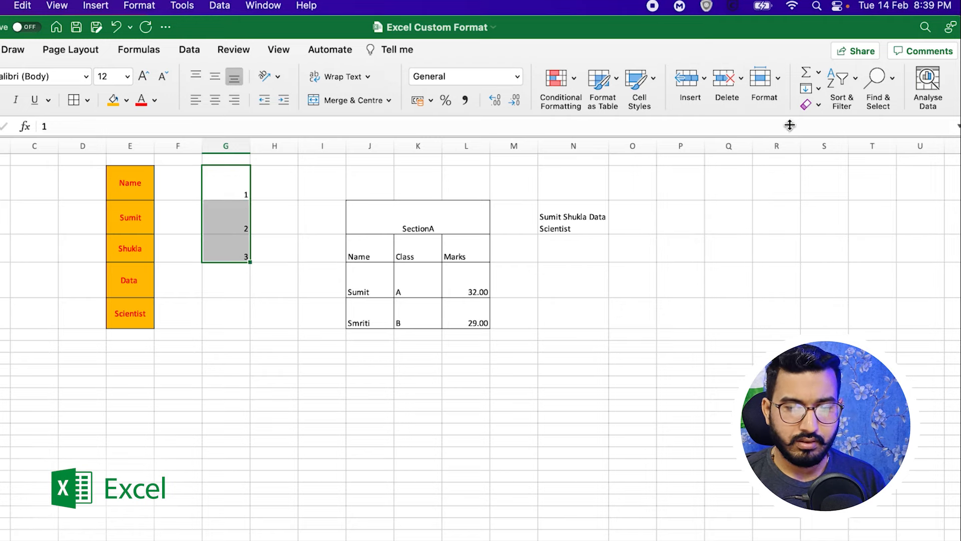
{"action": "left_click", "coordinate": [807, 109]}
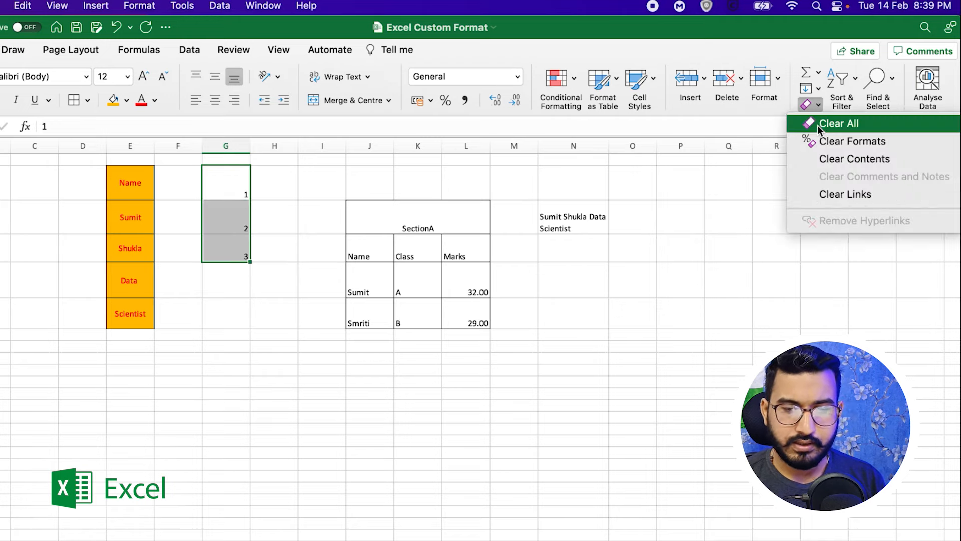
{"action": "left_click", "coordinate": [822, 125]}
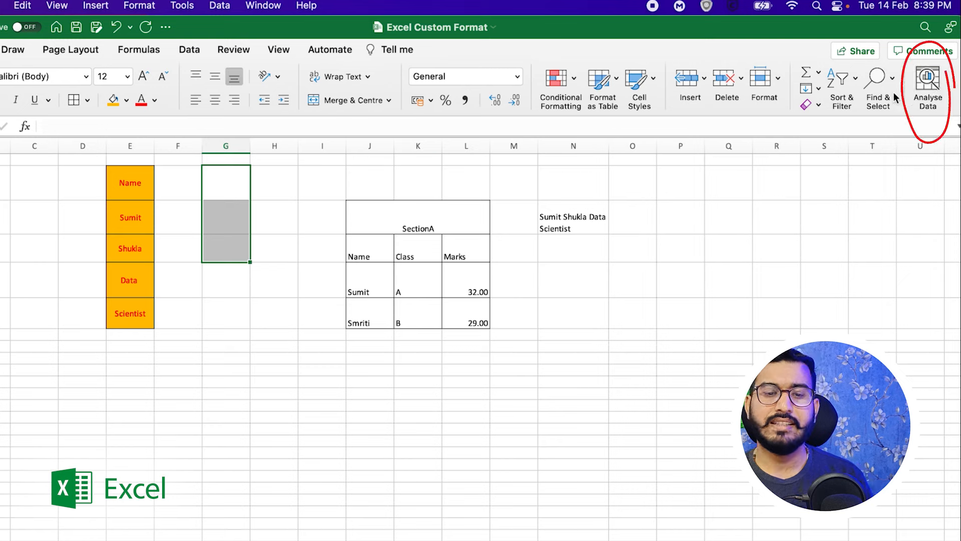
{"action": "left_click", "coordinate": [499, 391]}
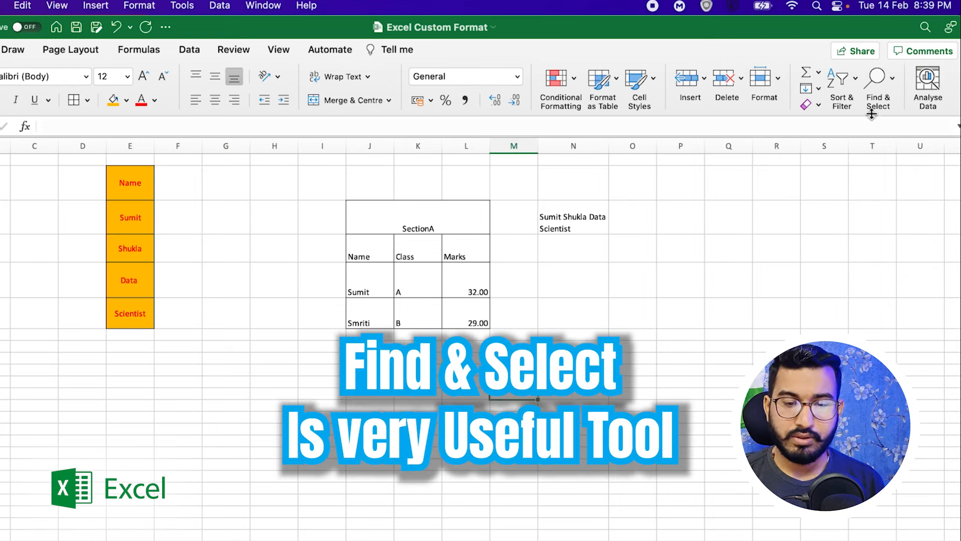
Find the first cell containing 'sumit' and move the Find dialog off the data.
{"action": "left_click", "coordinate": [880, 87]}
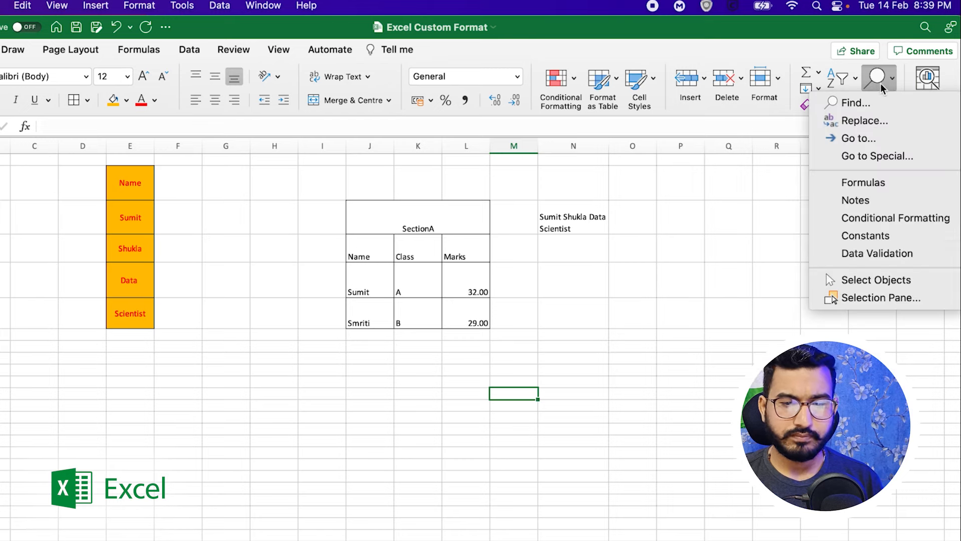
{"action": "left_click", "coordinate": [861, 104]}
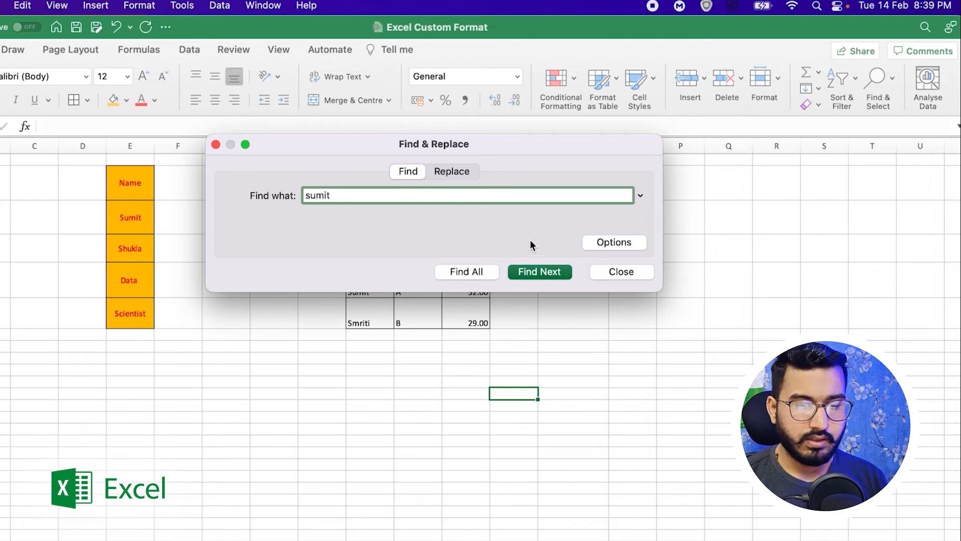
{"action": "left_click", "coordinate": [537, 271]}
{"action": "left_click_drag", "start_coordinate": [462, 147], "coordinate": [338, 362]}
Step through the remaining sumit matches in the note, SectionA table and name list.
{"action": "left_click", "coordinate": [405, 486]}
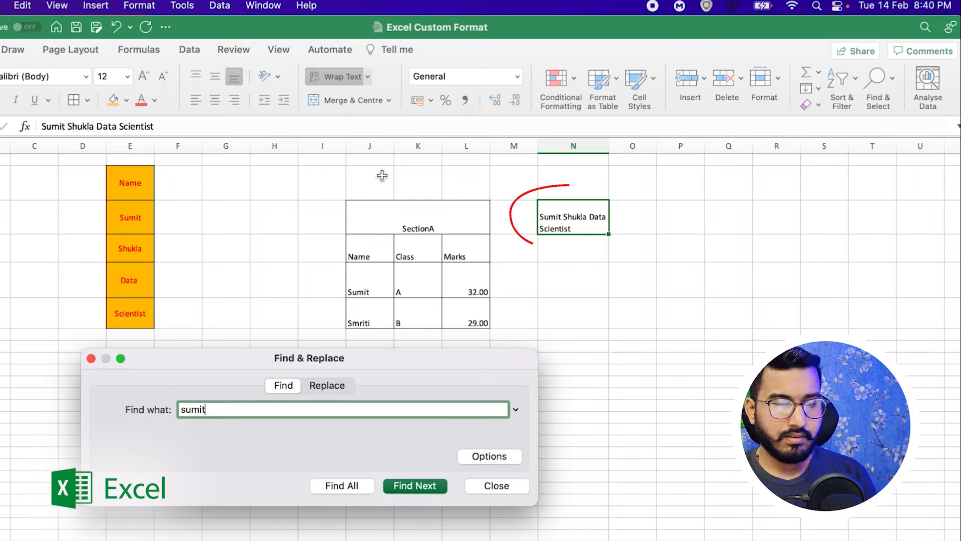
{"action": "left_click", "coordinate": [404, 486]}
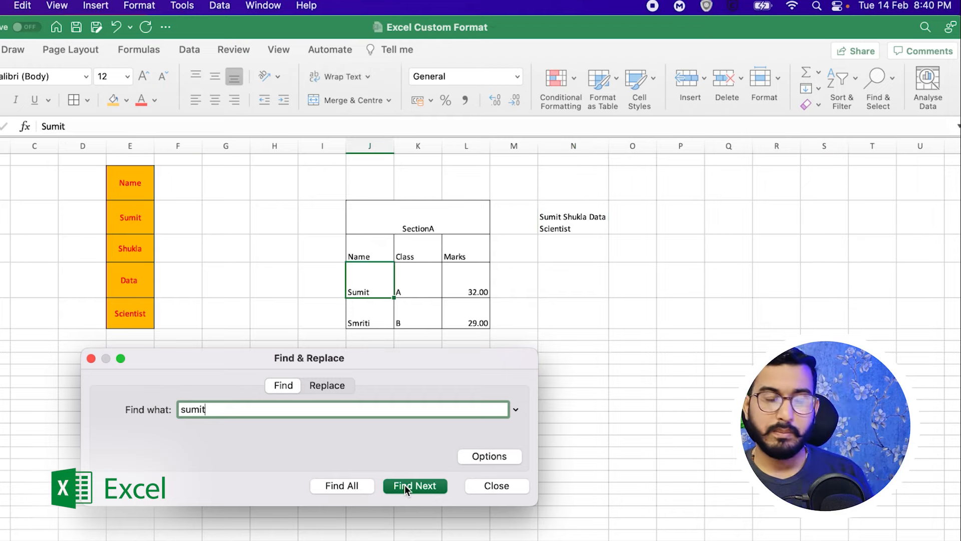
{"action": "left_click", "coordinate": [404, 484]}
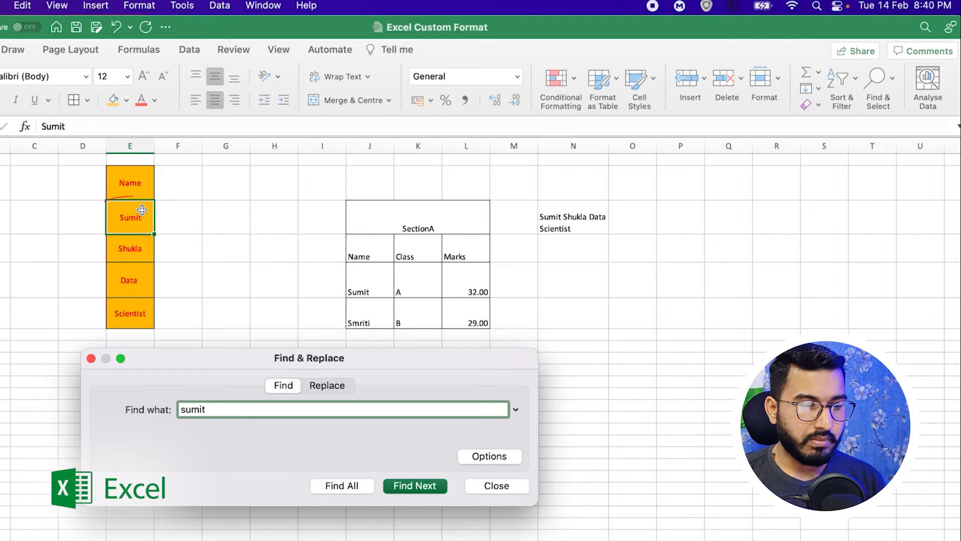
{"action": "left_click", "coordinate": [426, 488]}
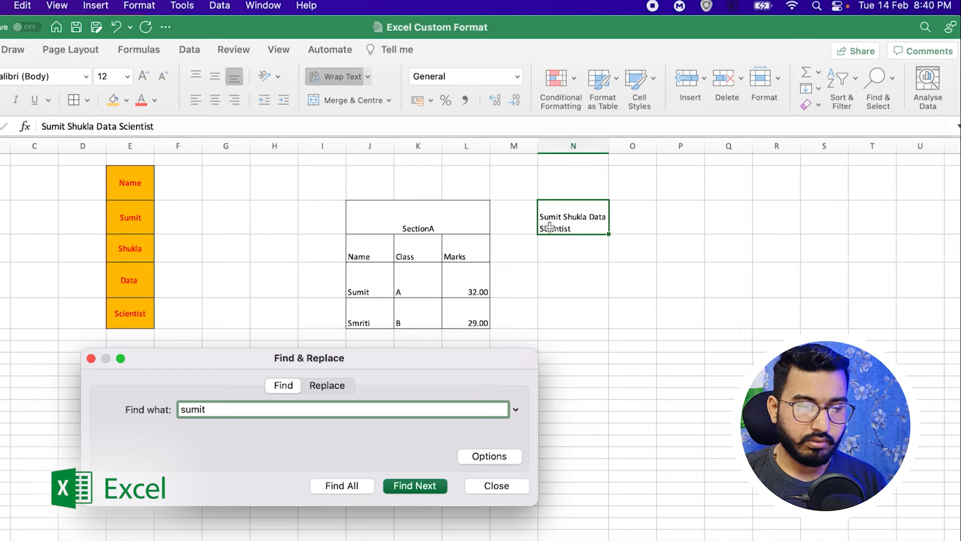
{"action": "left_click", "coordinate": [398, 488]}
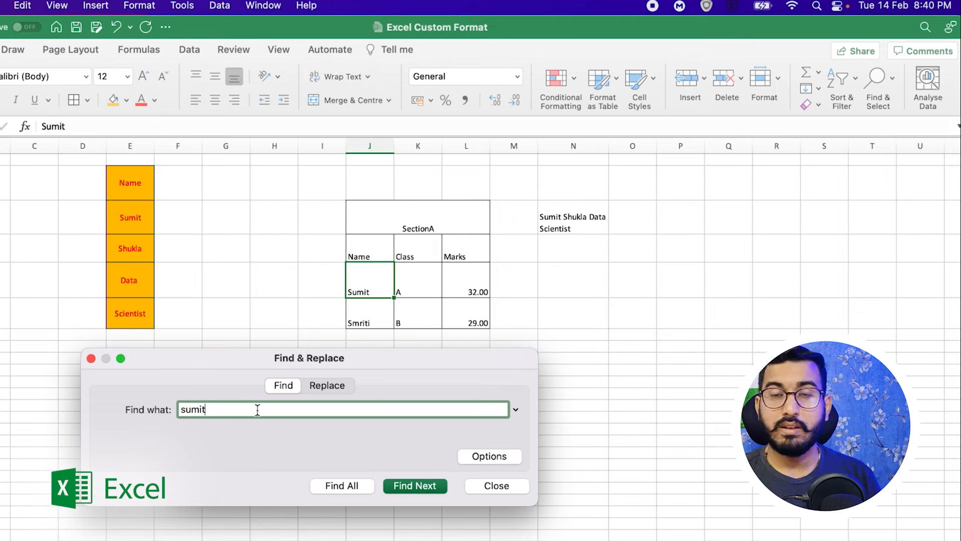
Replace Sumit with Sumeet in the name list and the SectionA table.
{"action": "left_click", "coordinate": [317, 385]}
{"action": "left_click", "coordinate": [209, 412]}
{"action": "left_click", "coordinate": [195, 431]}
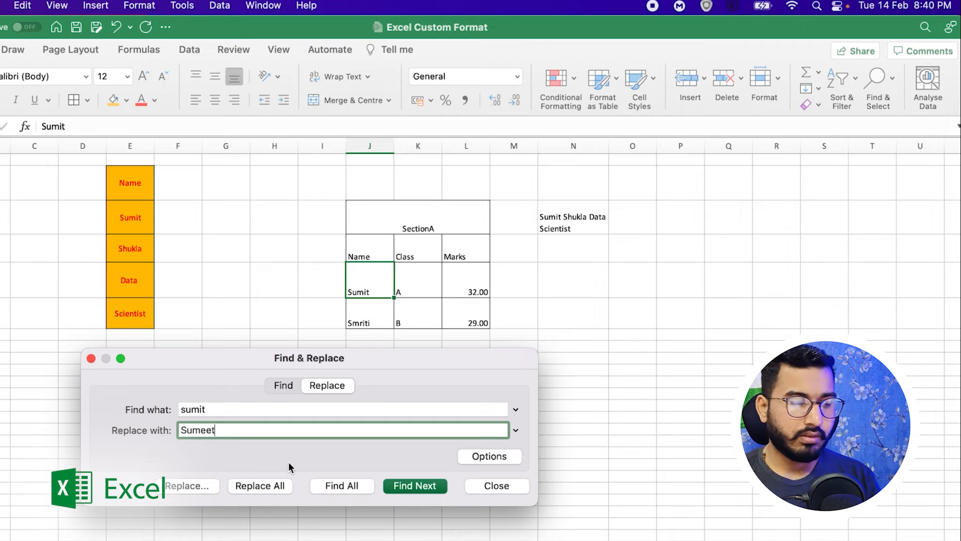
{"action": "left_click", "coordinate": [409, 488]}
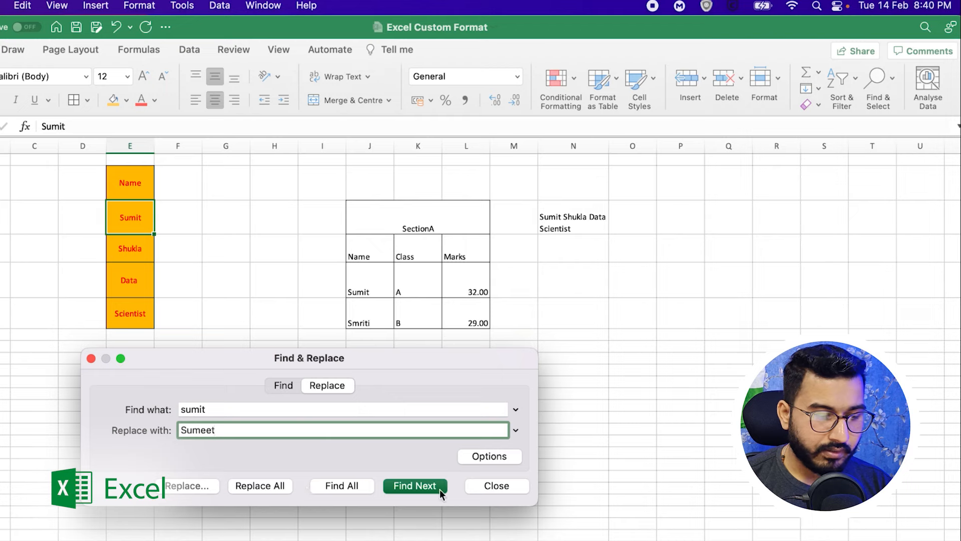
{"action": "left_click", "coordinate": [199, 487]}
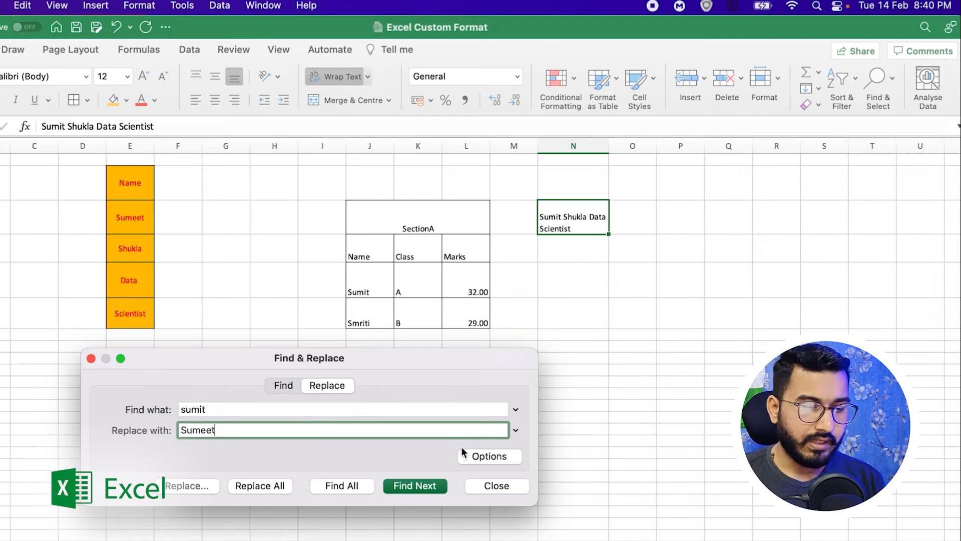
{"action": "left_click", "coordinate": [419, 488]}
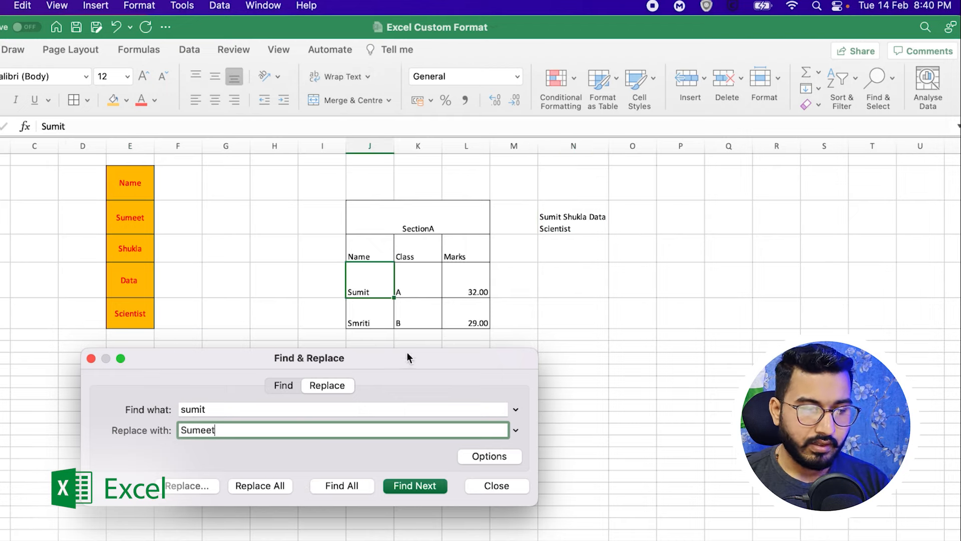
{"action": "left_click", "coordinate": [193, 487]}
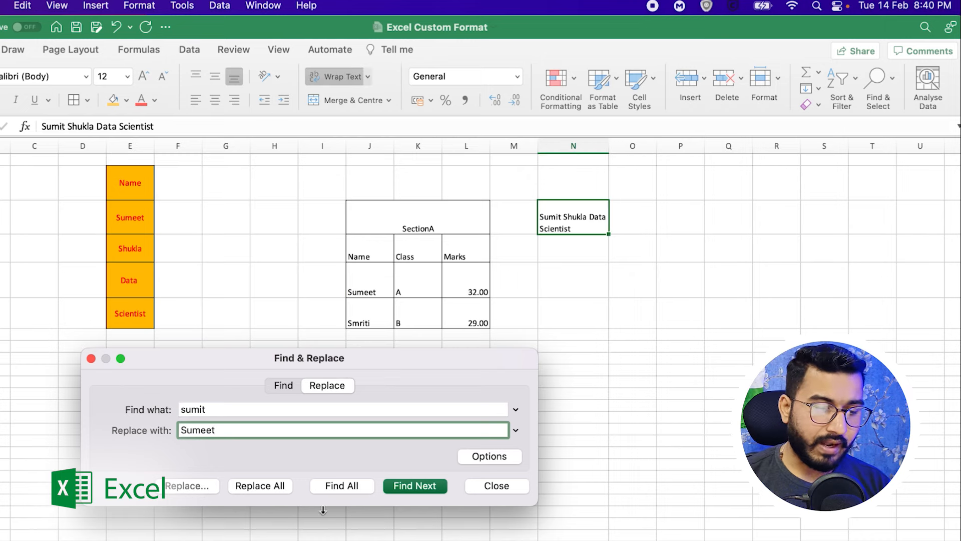
Replace all remaining Sumit occurrences with Sumeet, acknowledge the summary, and close the dialog.
{"action": "left_click", "coordinate": [340, 486]}
{"action": "left_click", "coordinate": [298, 532]}
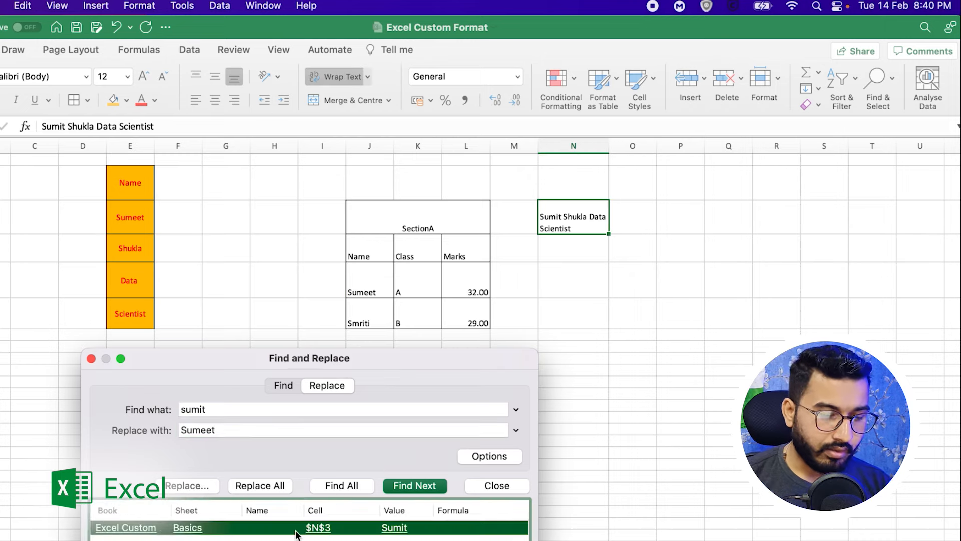
{"action": "left_click", "coordinate": [262, 487]}
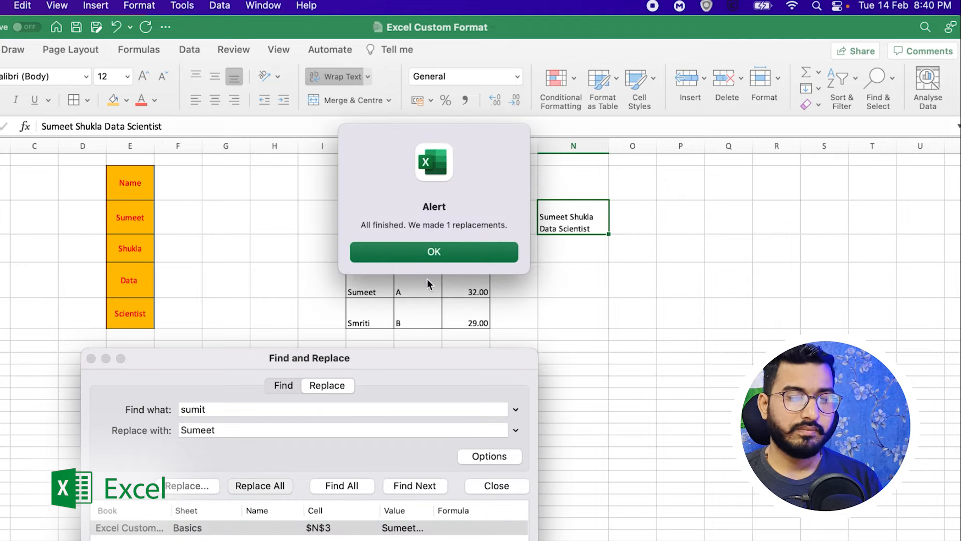
{"action": "left_click", "coordinate": [429, 254]}
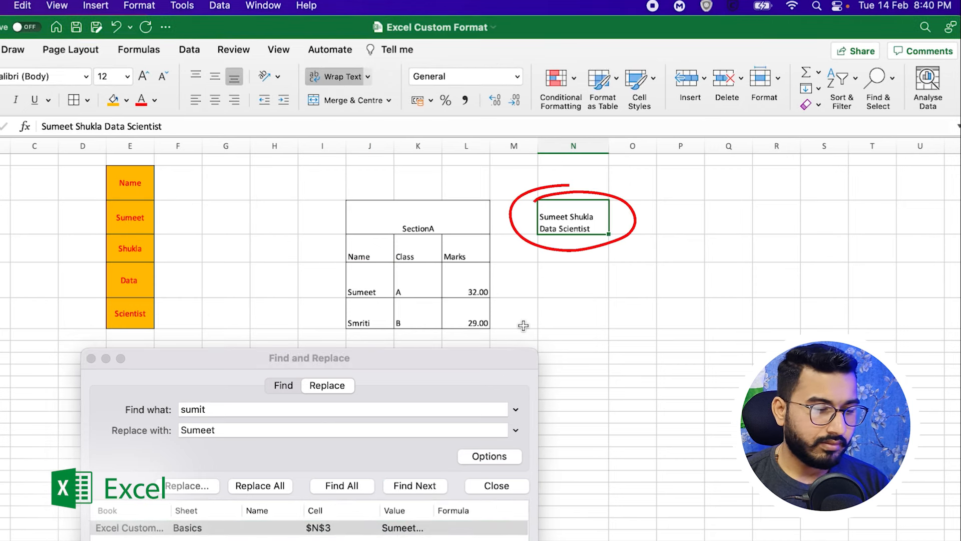
{"action": "left_click", "coordinate": [91, 358]}
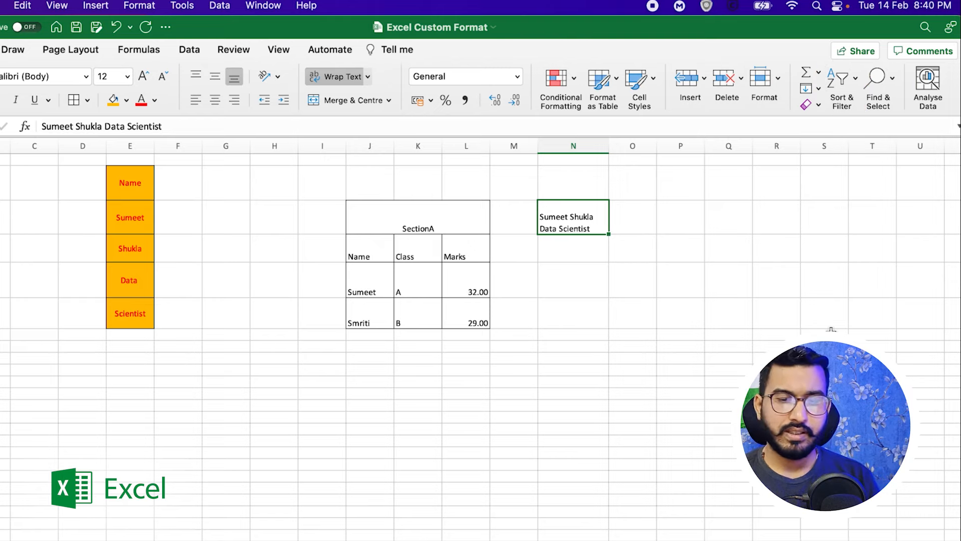
{"action": "left_click", "coordinate": [542, 398]}
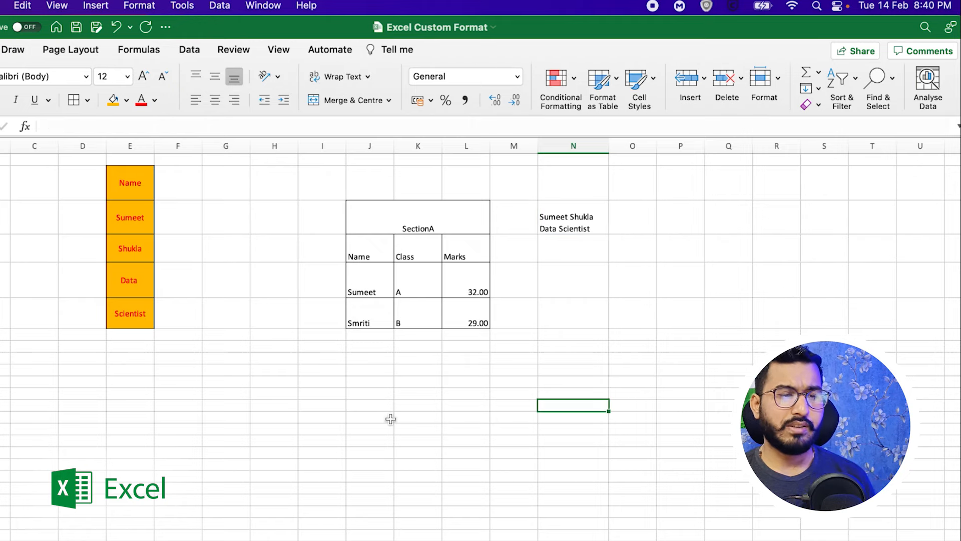